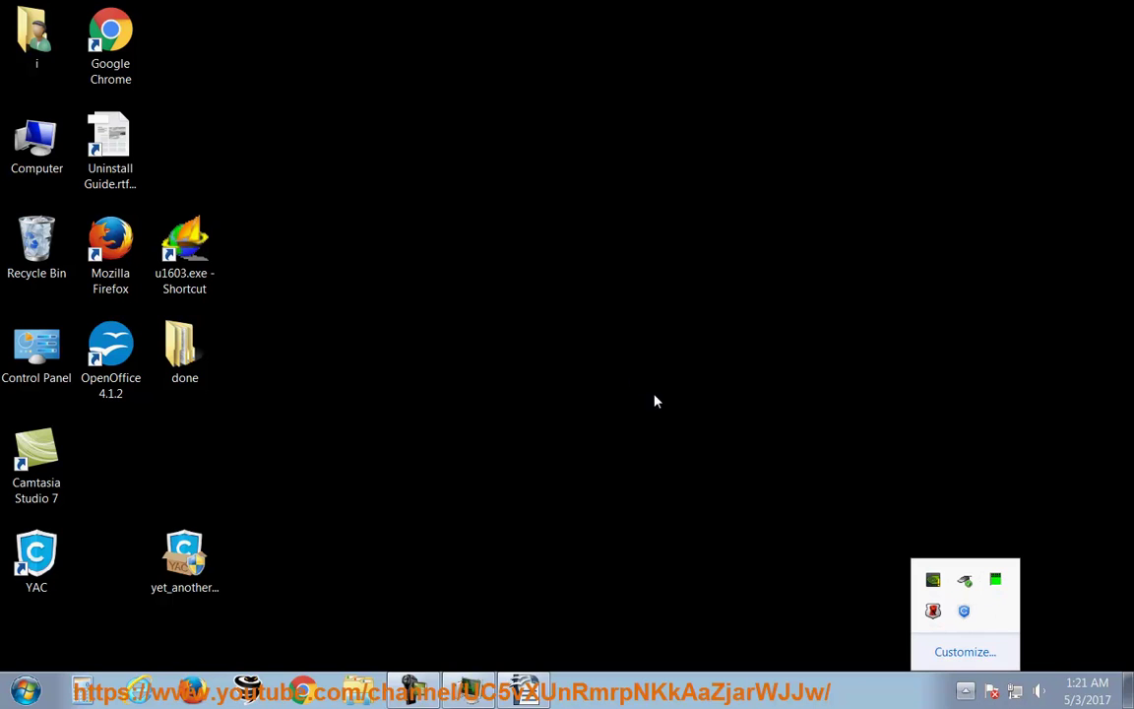
Step: Open the Uninstall Guide document and read its Why and How sections up to the Solution #1 heading
left_click(613, 354)
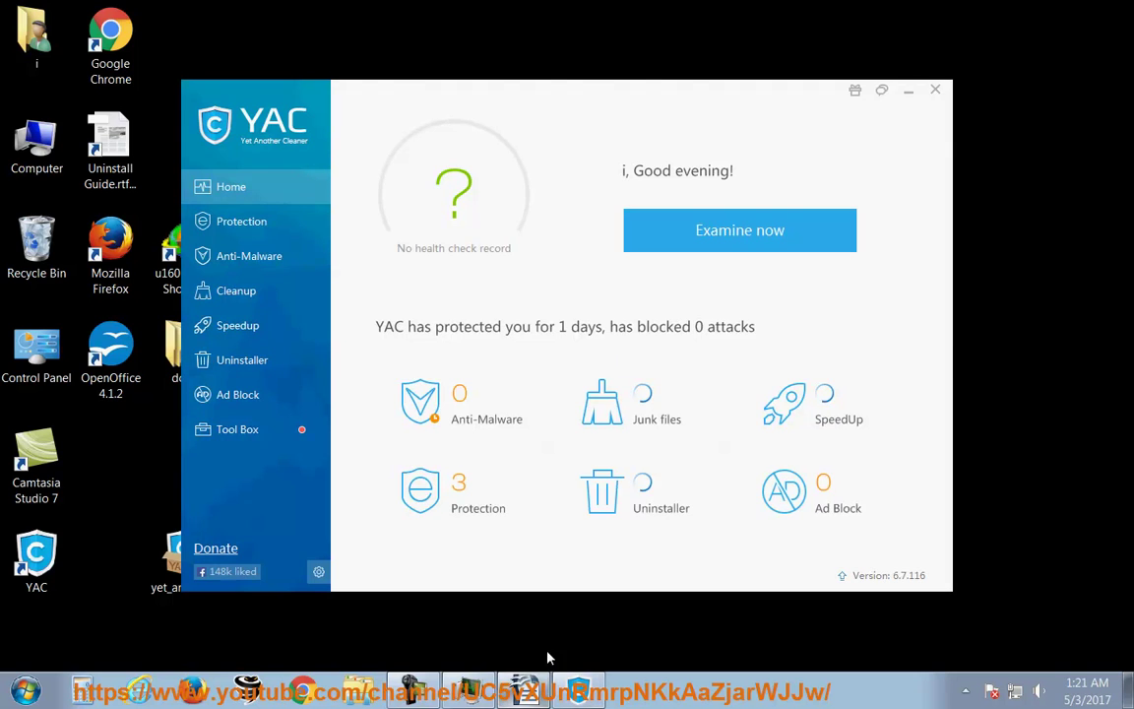
left_click(525, 689)
left_click_drag(725, 378, 171, 347)
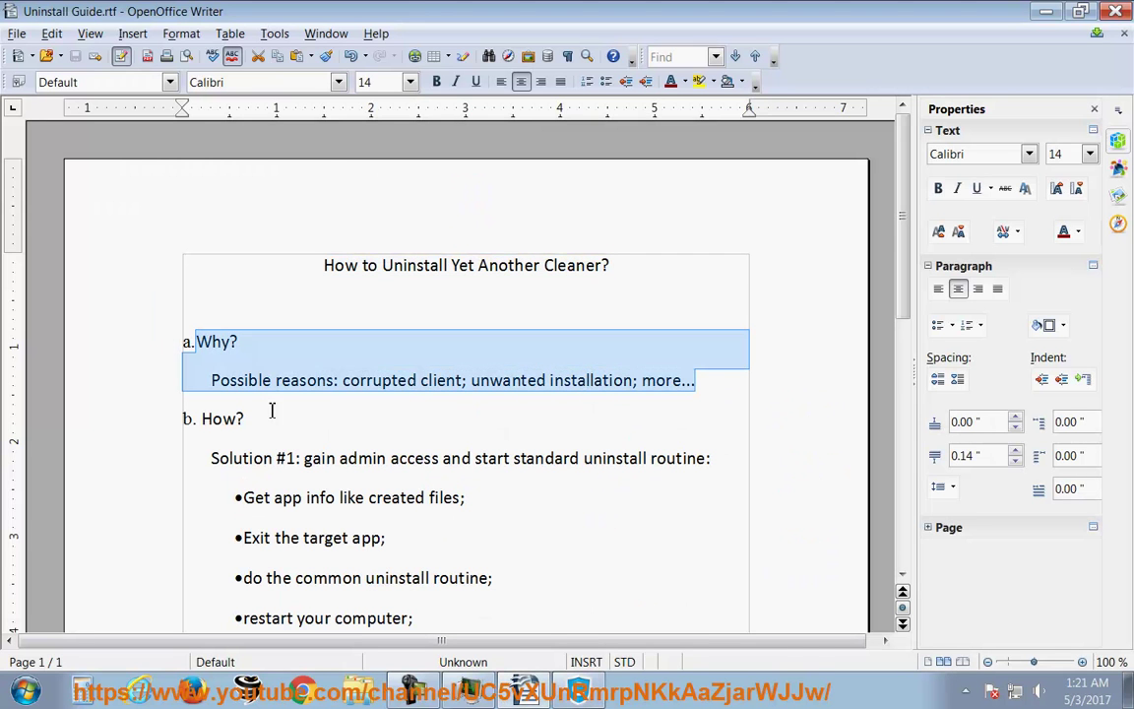
left_click_drag(244, 418, 182, 417)
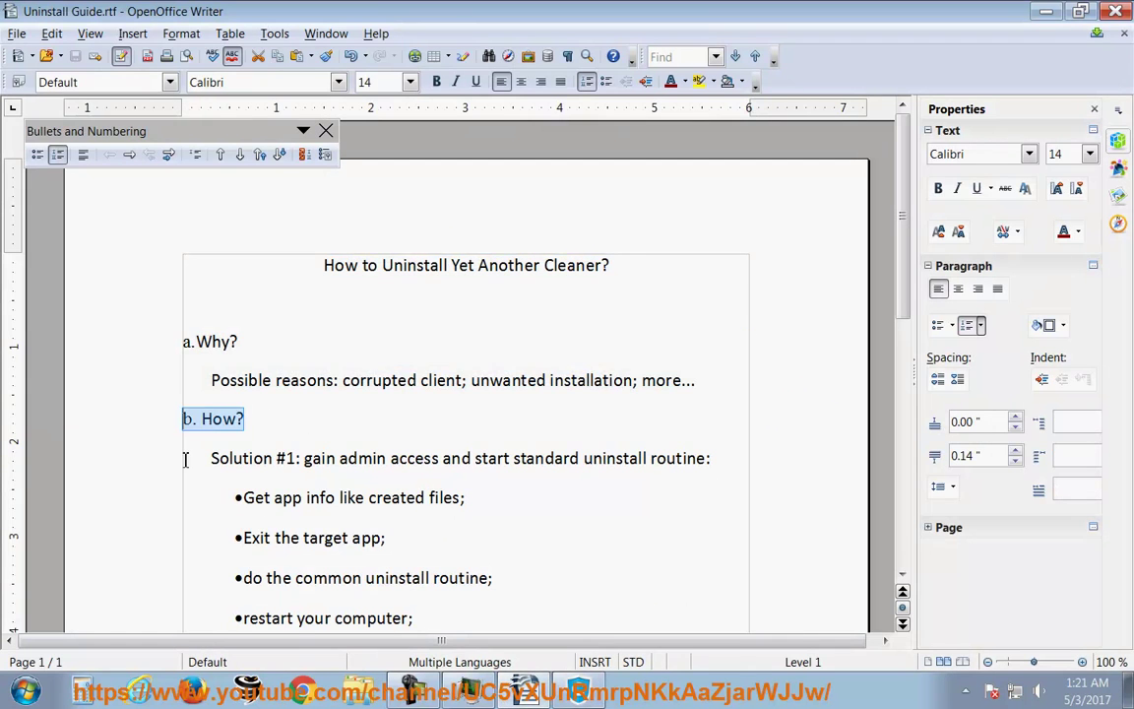
left_click_drag(303, 458, 197, 458)
Step: Read through the bulleted Solution #1 steps in the guide, from getting app info to cleaning related remains
scroll(360, 395, "down", 1)
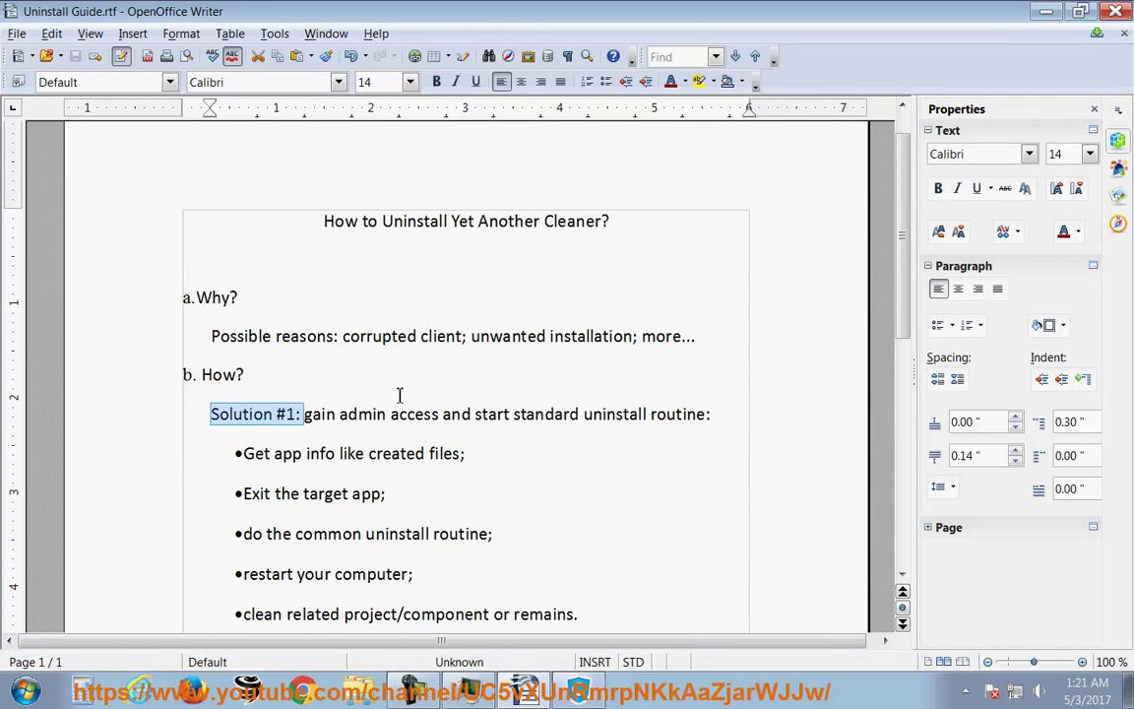
left_click_drag(495, 463, 217, 456)
left_click_drag(384, 497, 221, 496)
left_click_drag(493, 534, 188, 540)
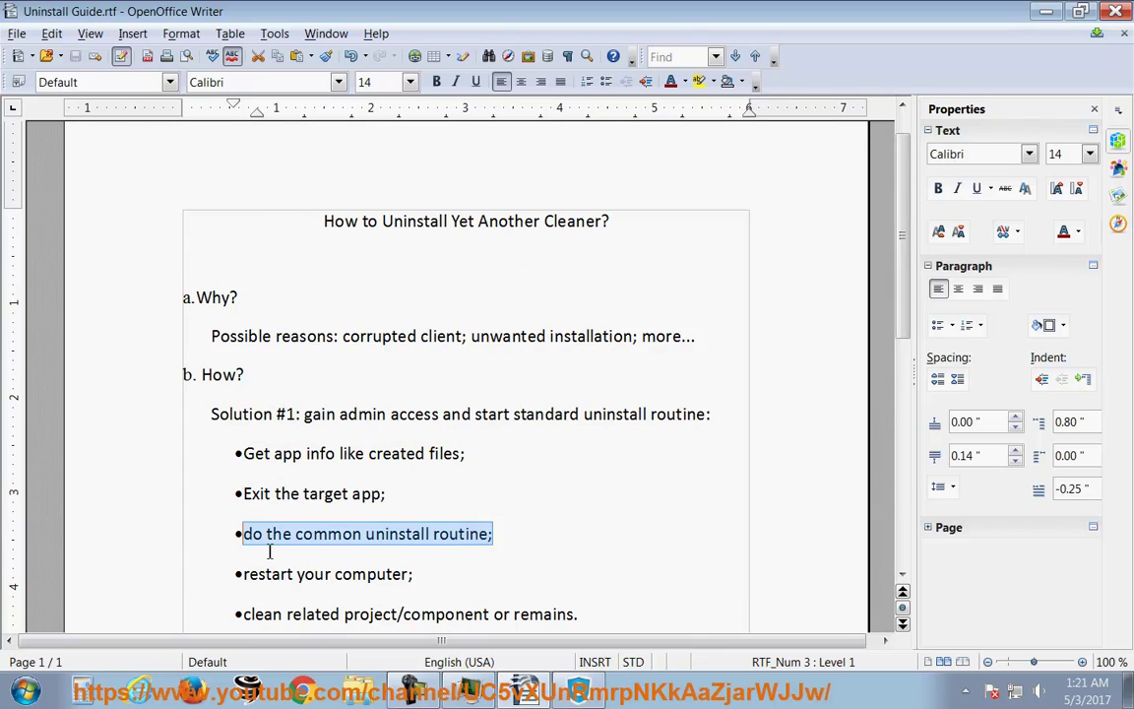
scroll(383, 573, "down", 2)
left_click_drag(454, 477, 240, 463)
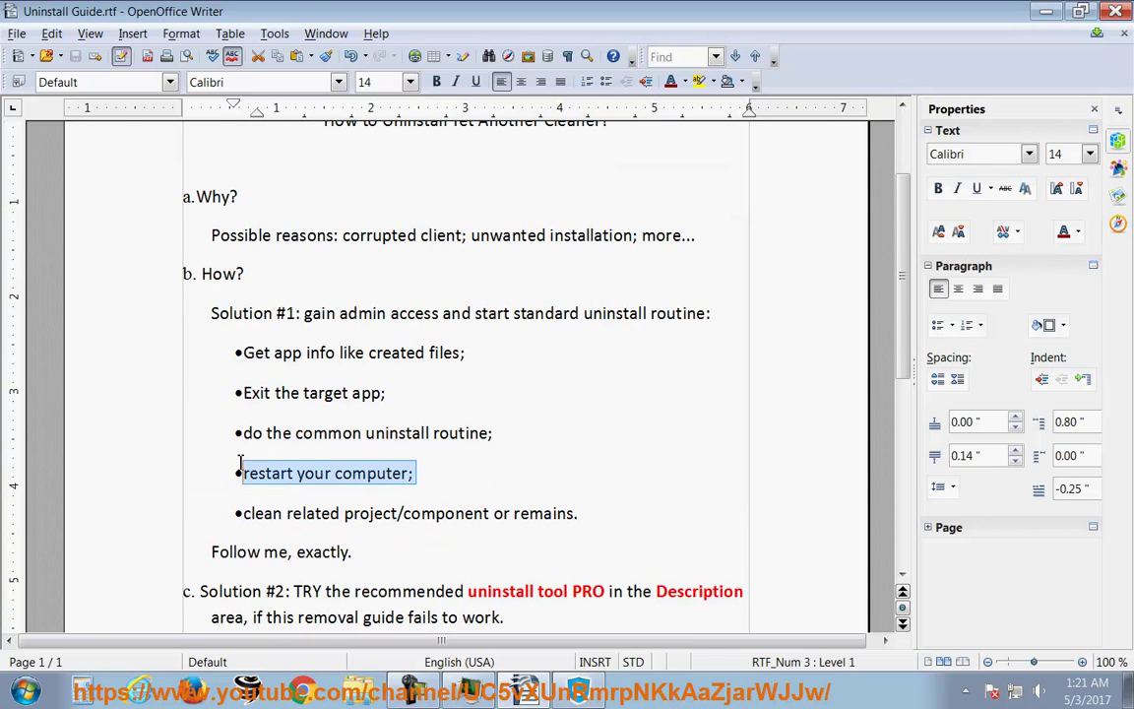
left_click_drag(606, 516, 211, 514)
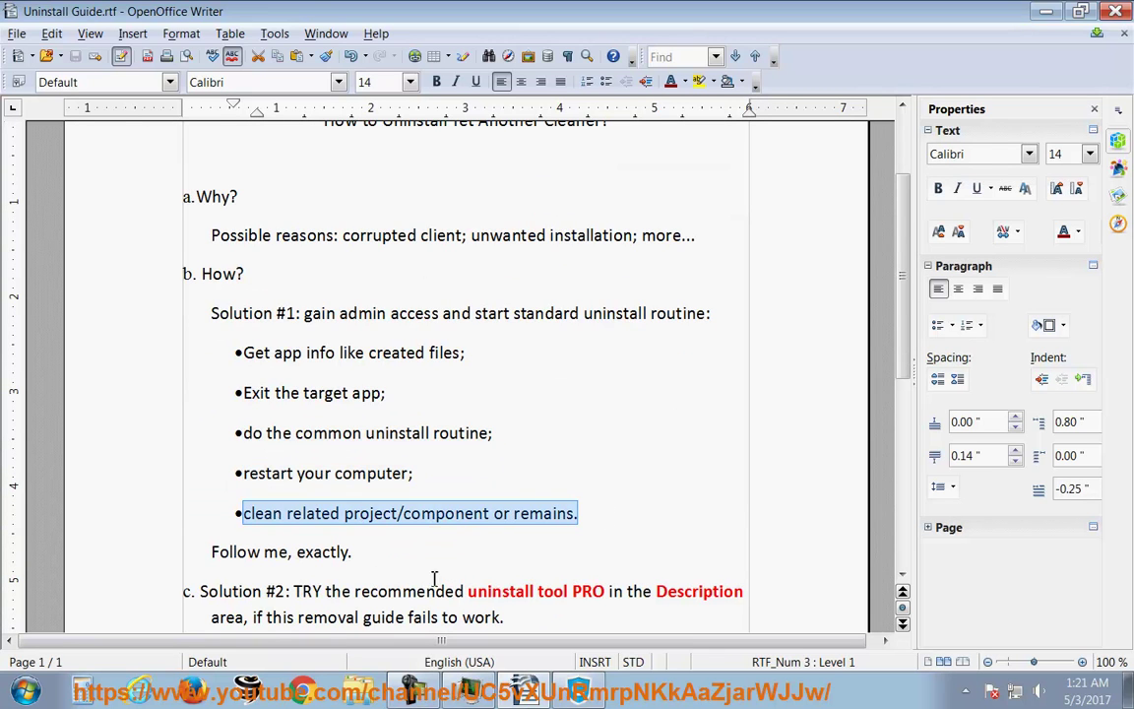
Step: Read the guide's follow-me line, Solution #2 and closing tip, and close the document
left_click_drag(379, 552, 189, 561)
scroll(182, 566, "down", 3)
left_click_drag(536, 511, 187, 440)
left_click(638, 504)
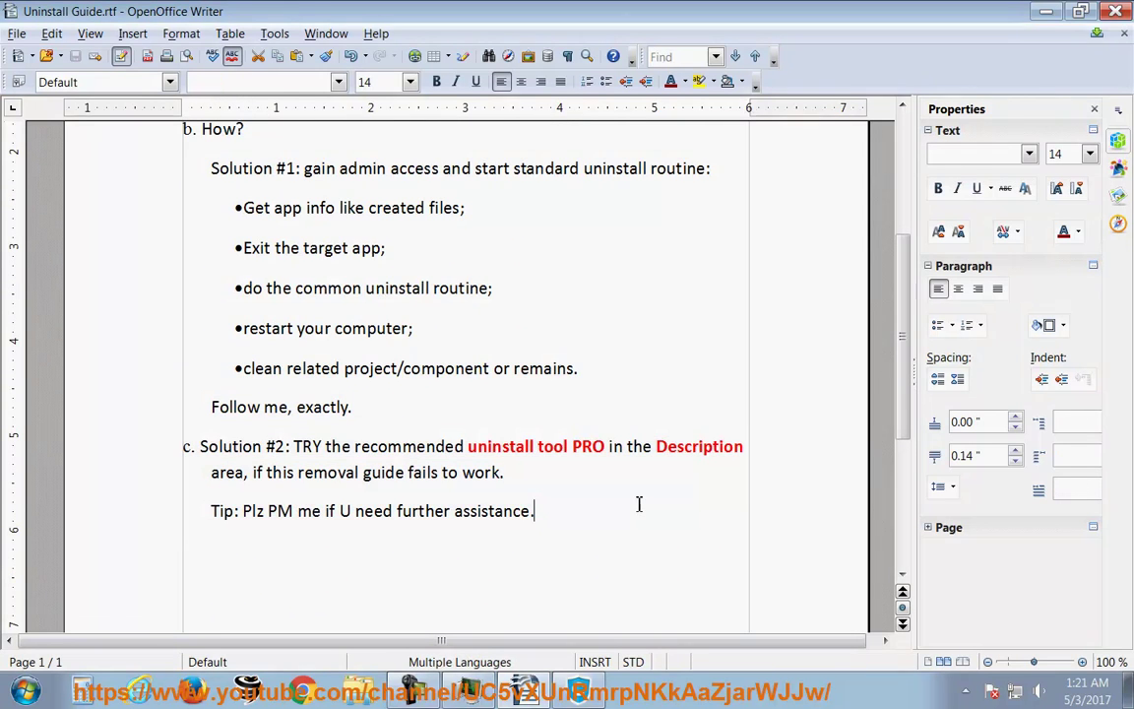
left_click(1117, 13)
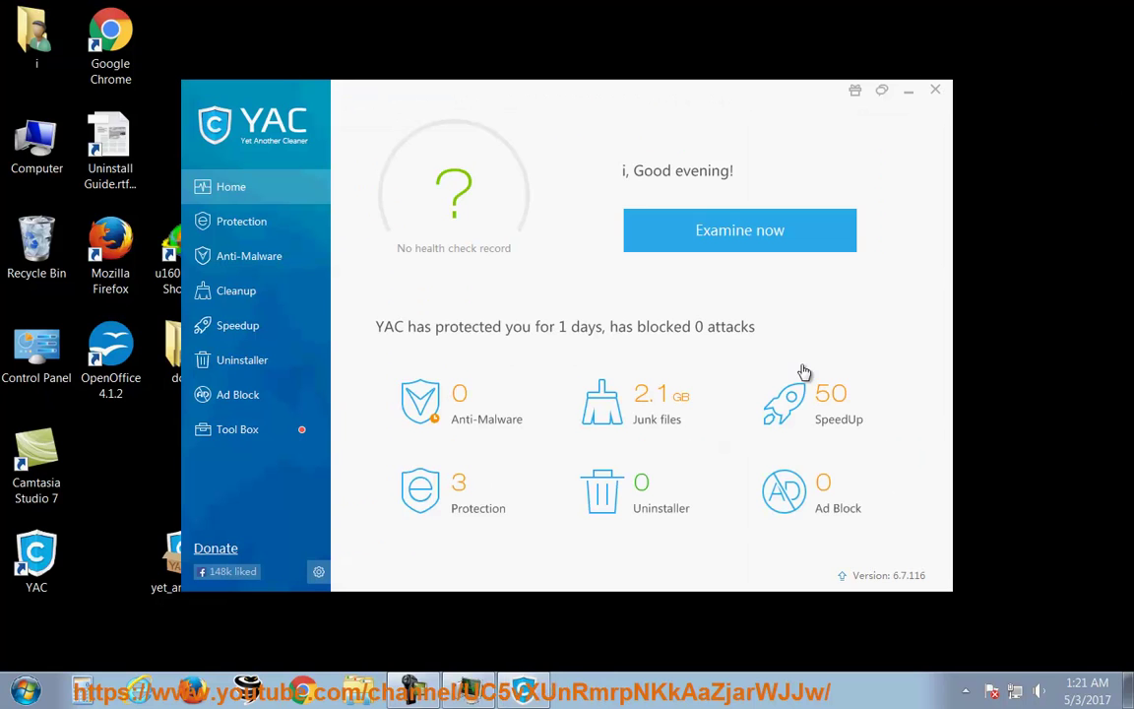
Step: Start Windows Task Manager and open the file location of YAC's iSafe.exe process
left_click(964, 695)
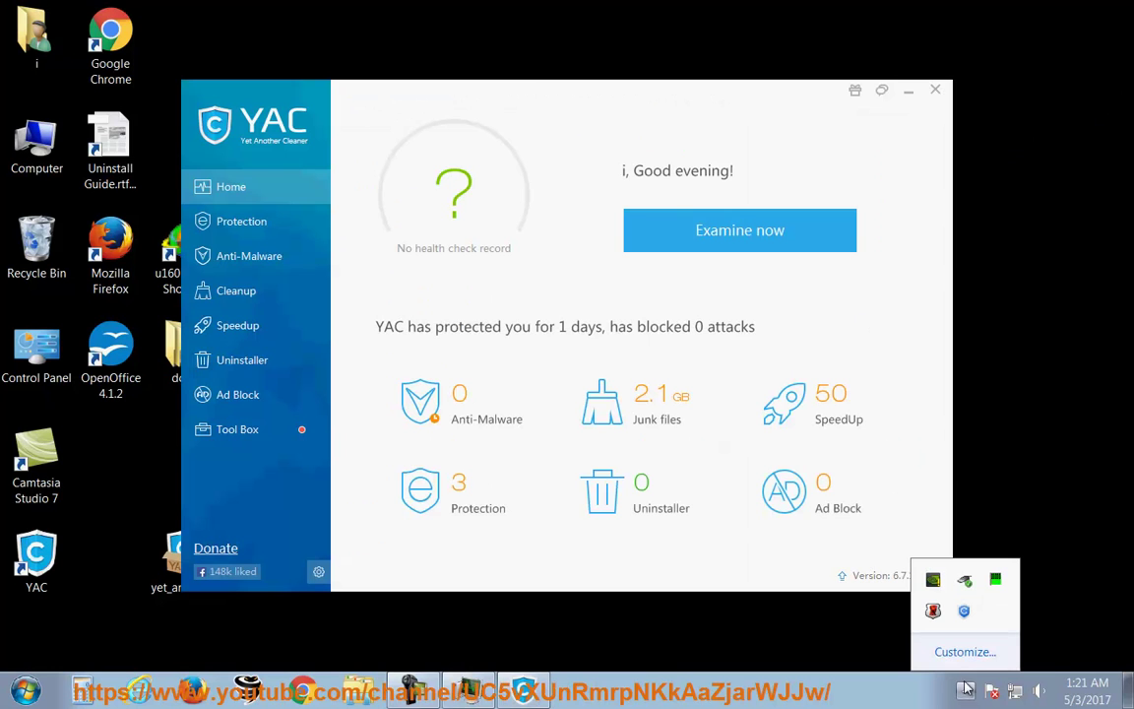
right_click(589, 692)
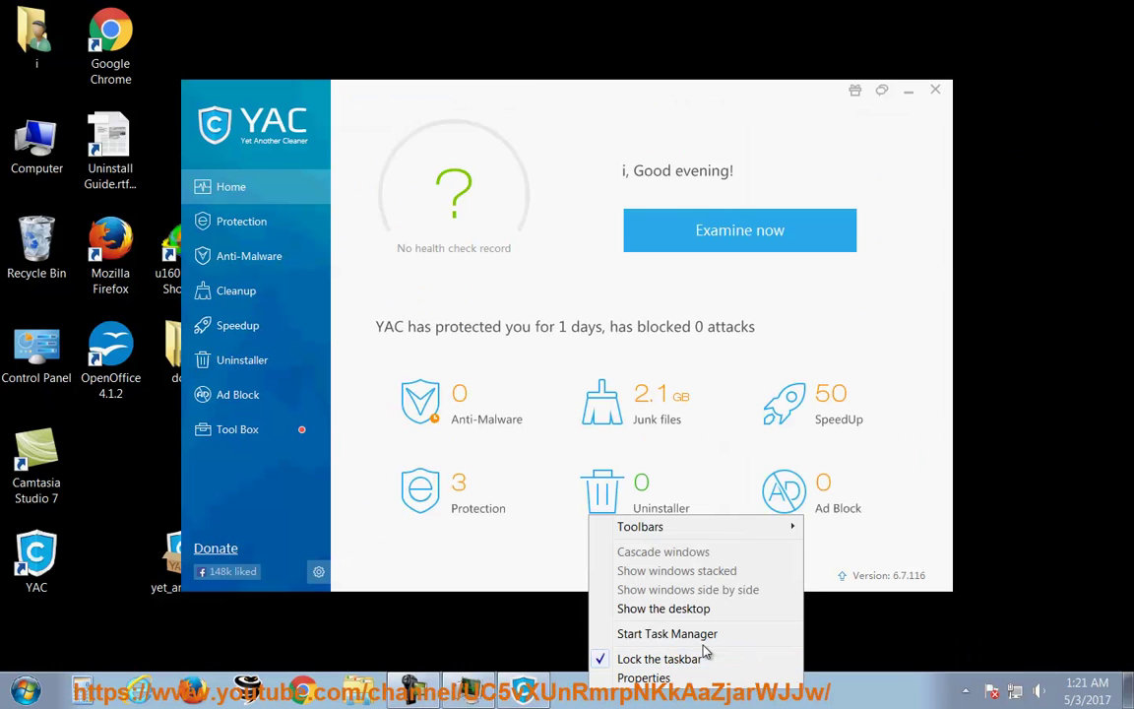
left_click(716, 634)
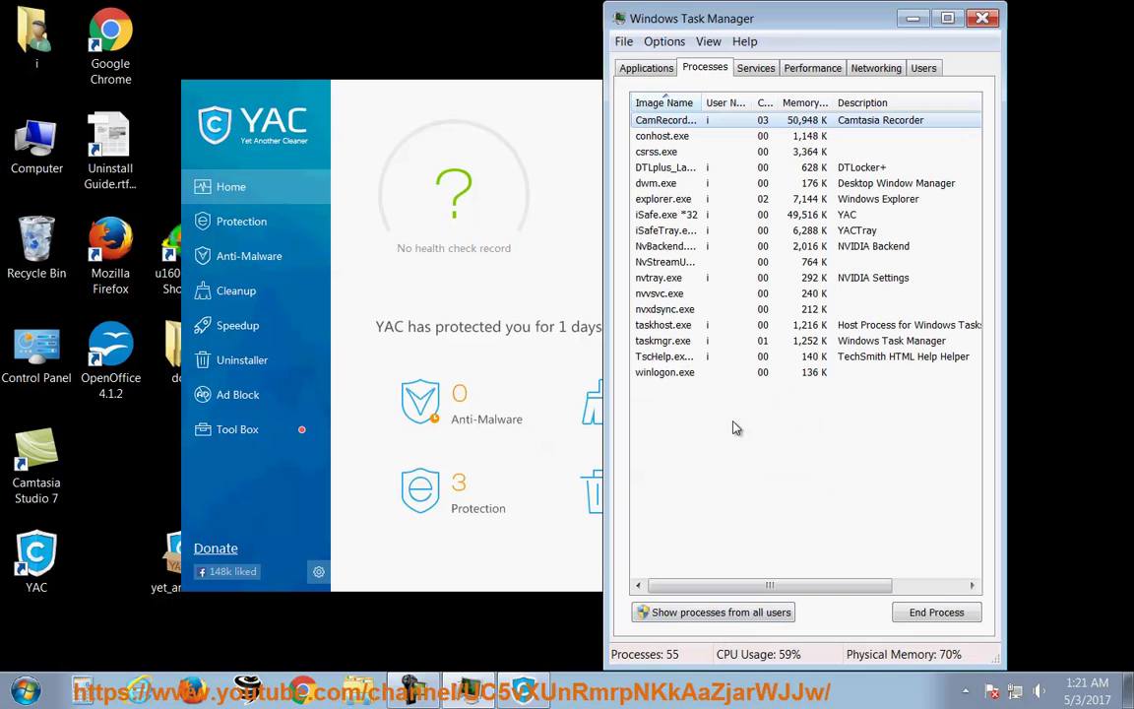
left_click(681, 215)
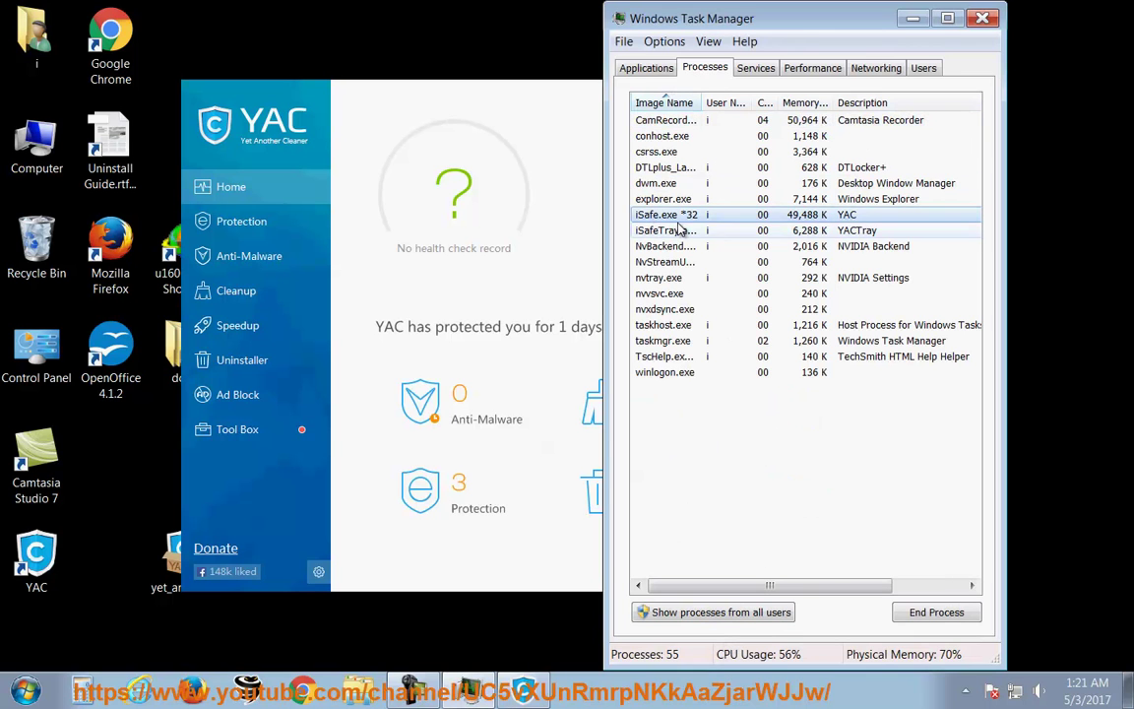
right_click(746, 217)
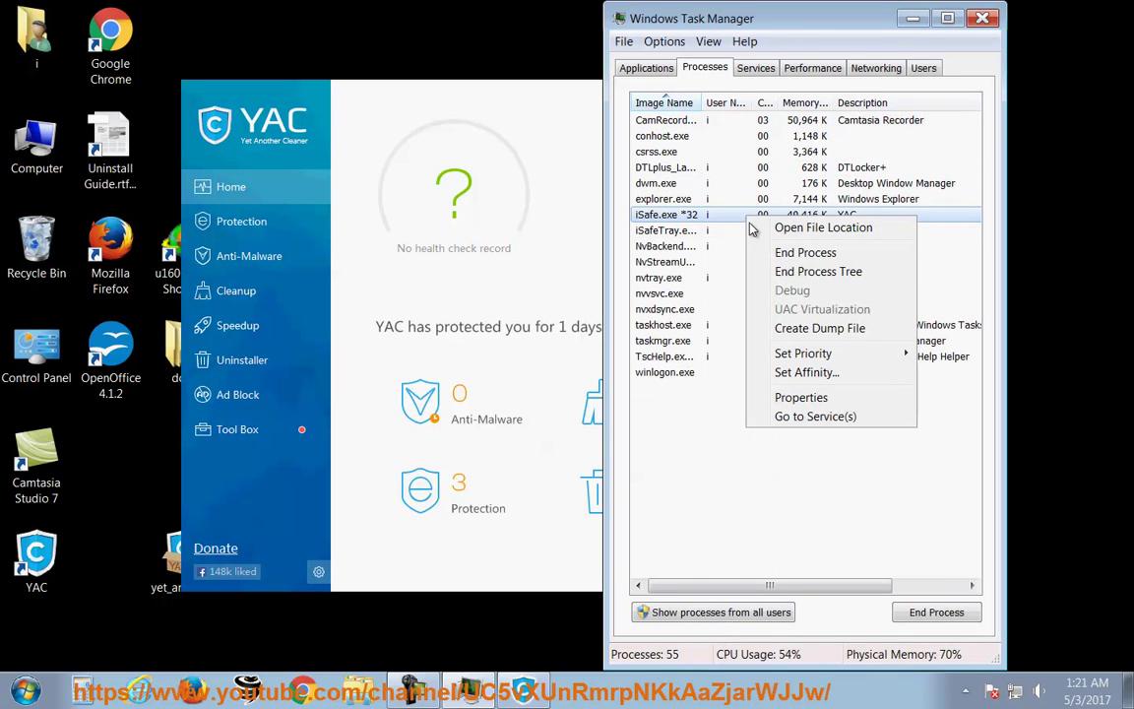
left_click(840, 229)
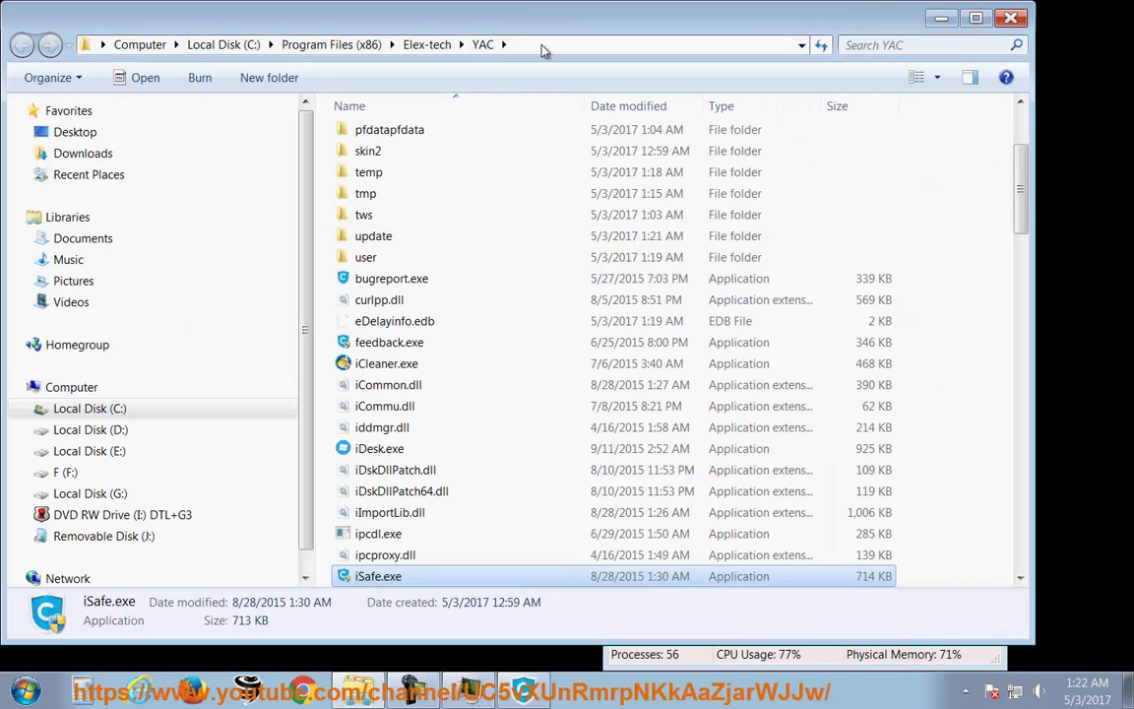
Step: Copy the folder name Elex-tech from the YAC folder's path and minimize the folder window
left_click(408, 45)
left_click_drag(268, 49, 218, 49)
right_click(243, 45)
left_click(288, 103)
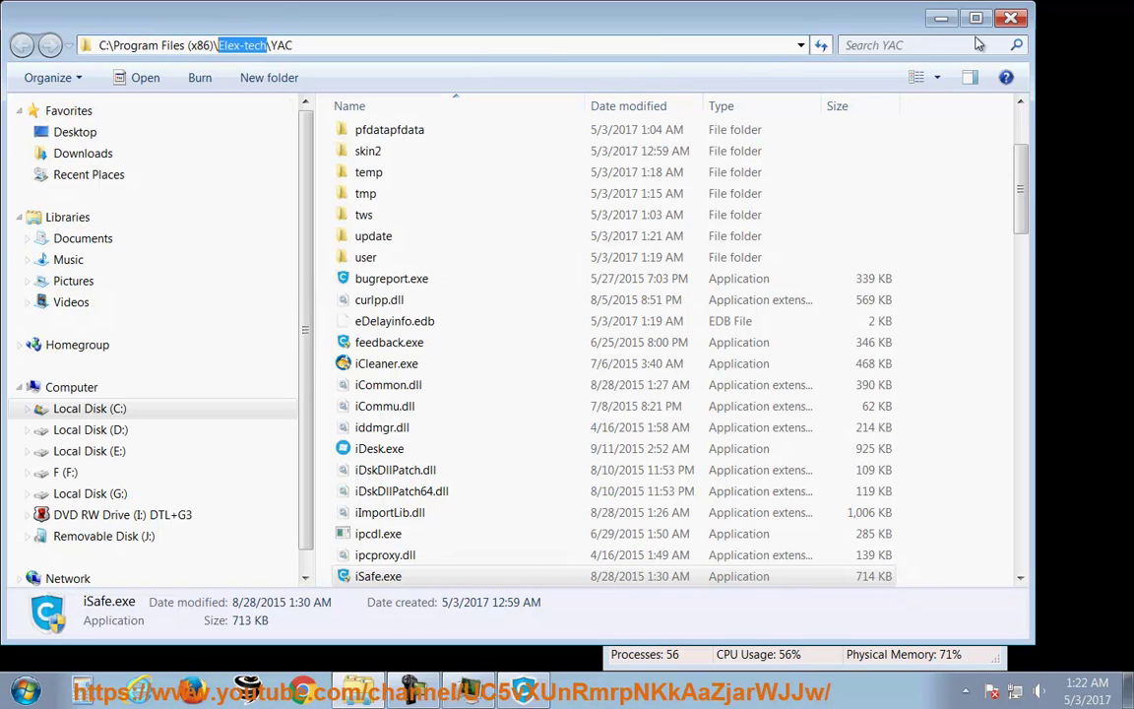
left_click(942, 20)
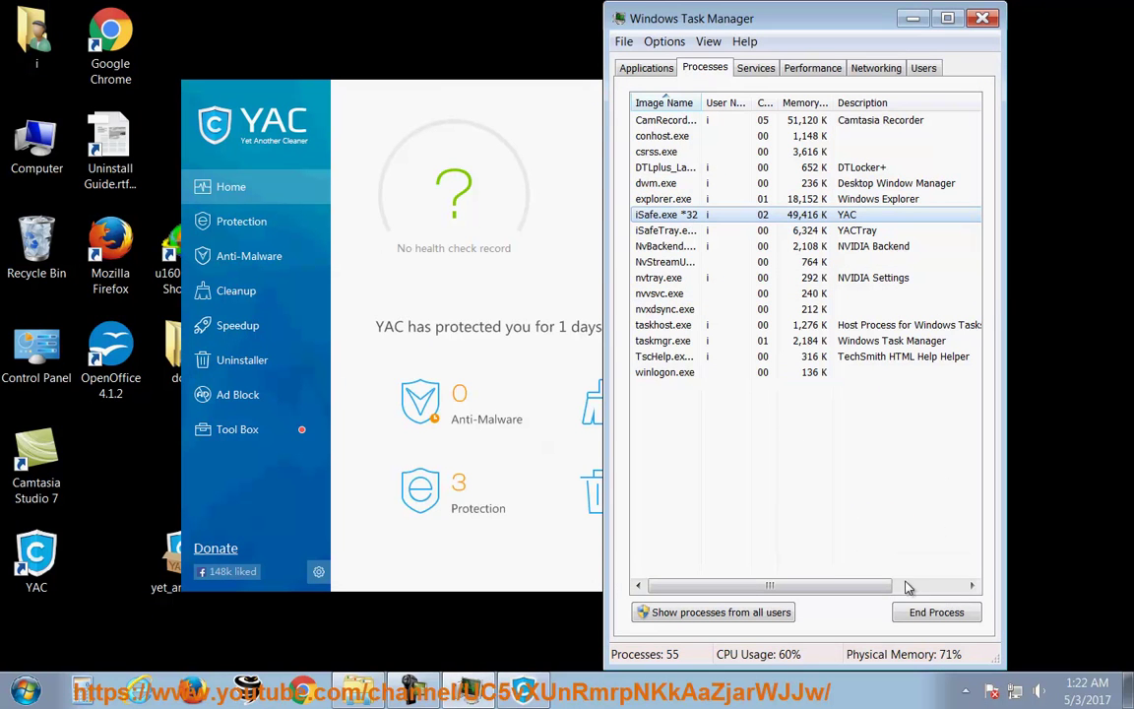
Step: Try to end the iSafe.exe process from Task Manager
left_click(922, 615)
key("Return")
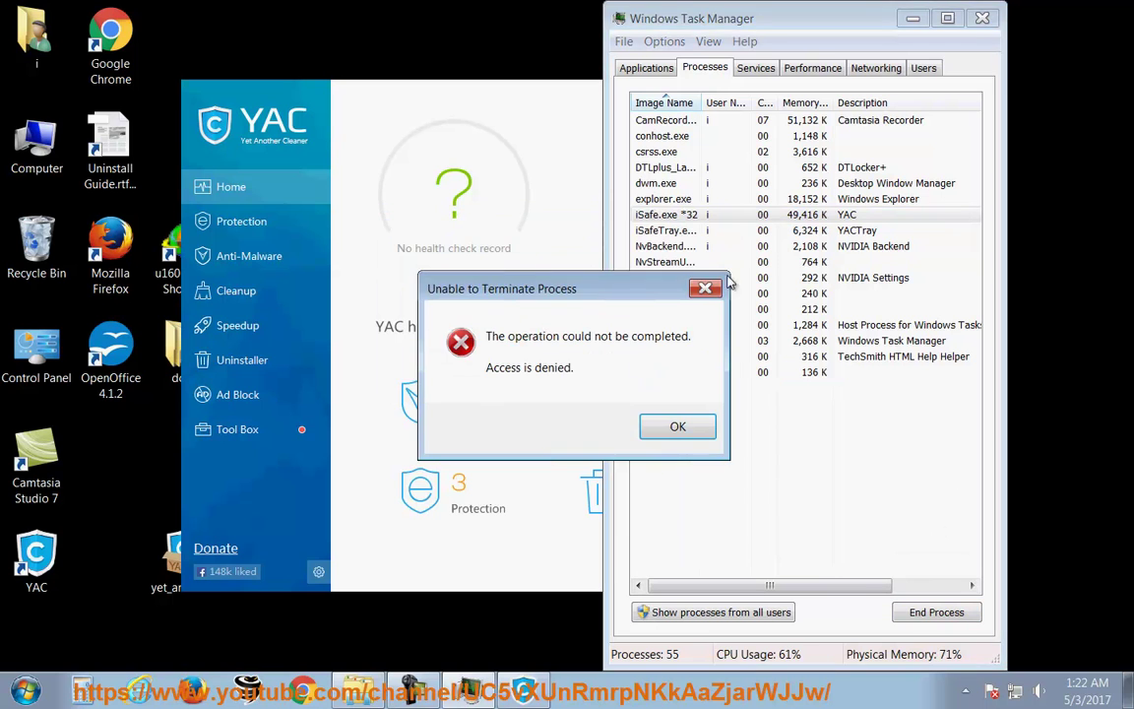
left_click(674, 429)
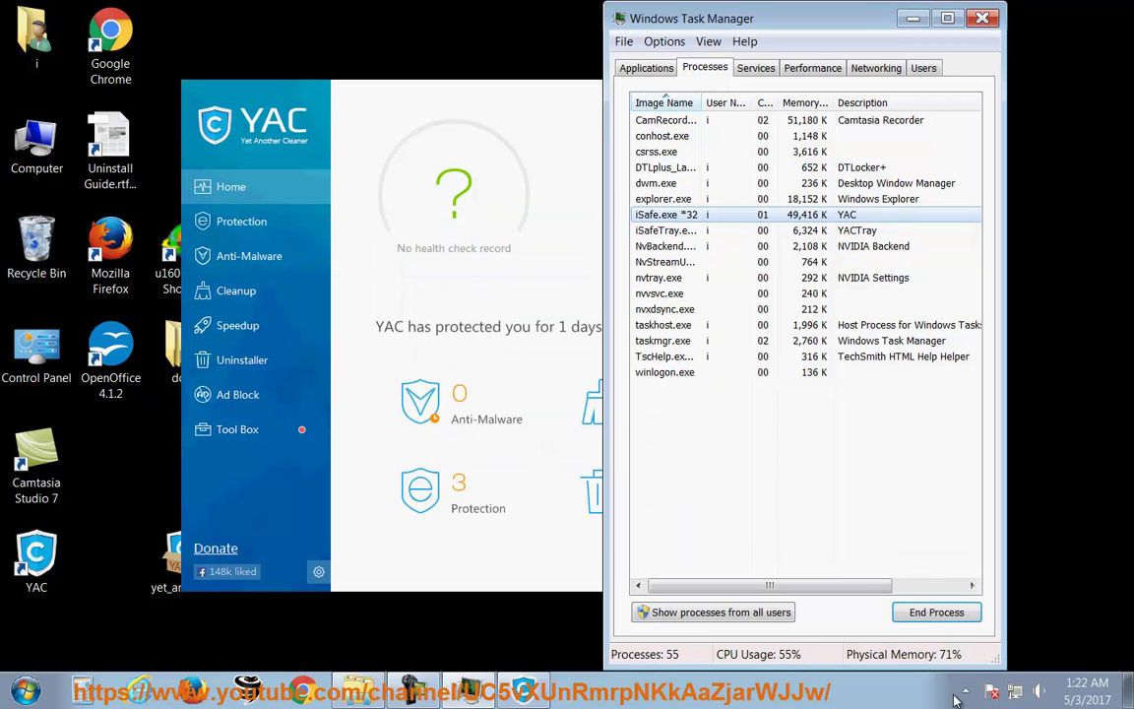
Step: Exit YAC from the notification area using the Exit YAC option, check the process list and close Task Manager
left_click(965, 692)
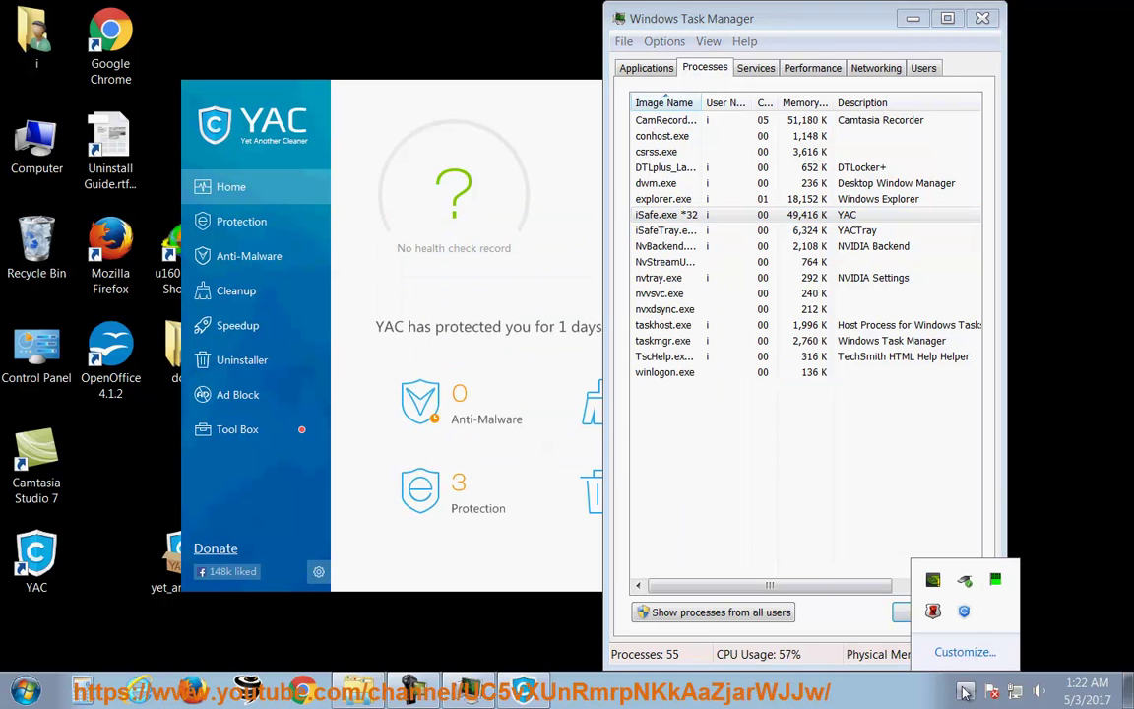
right_click(965, 614)
left_click(1016, 596)
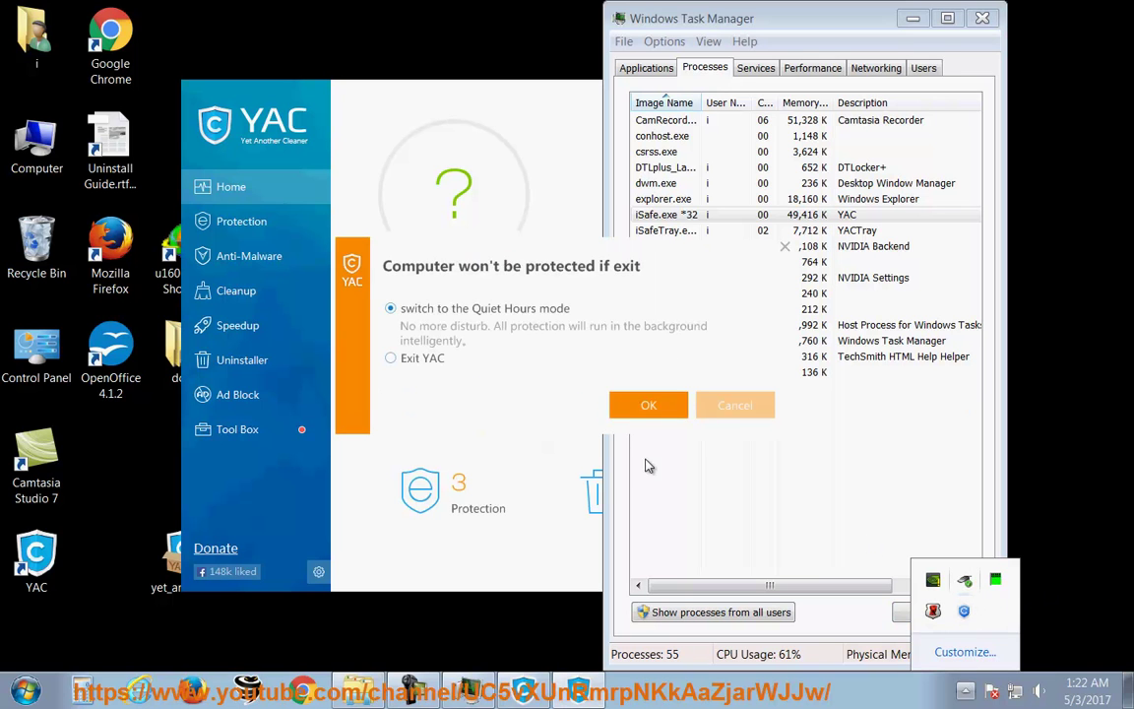
left_click(413, 361)
left_click(649, 408)
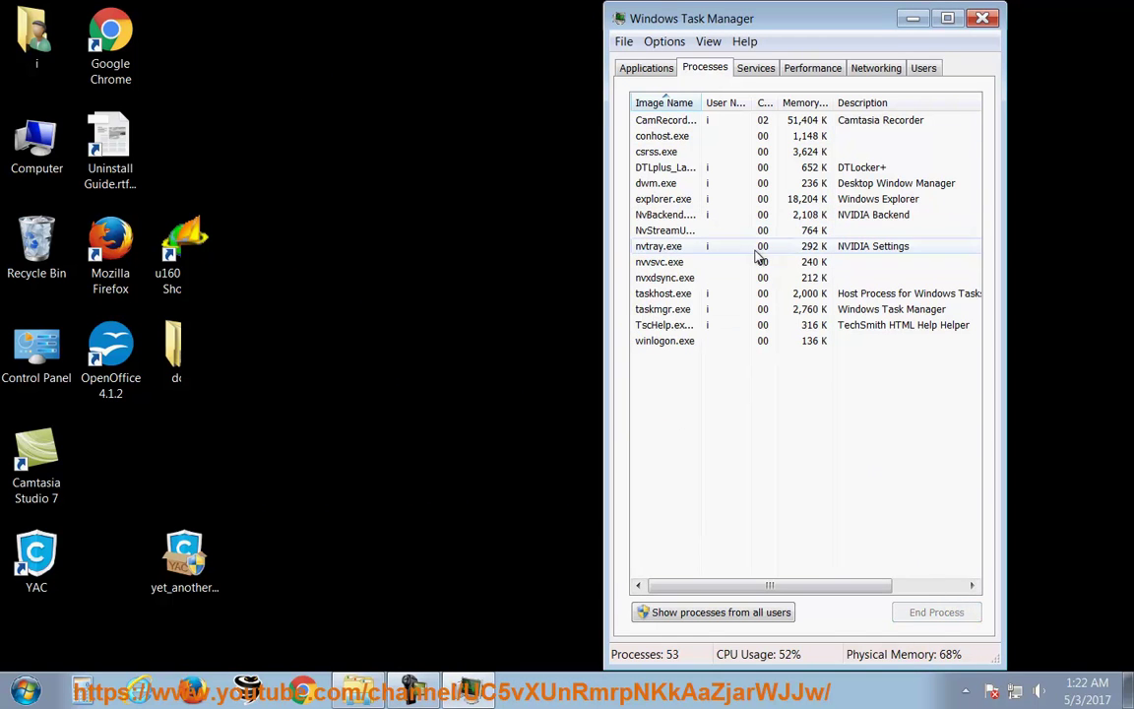
left_click(694, 231)
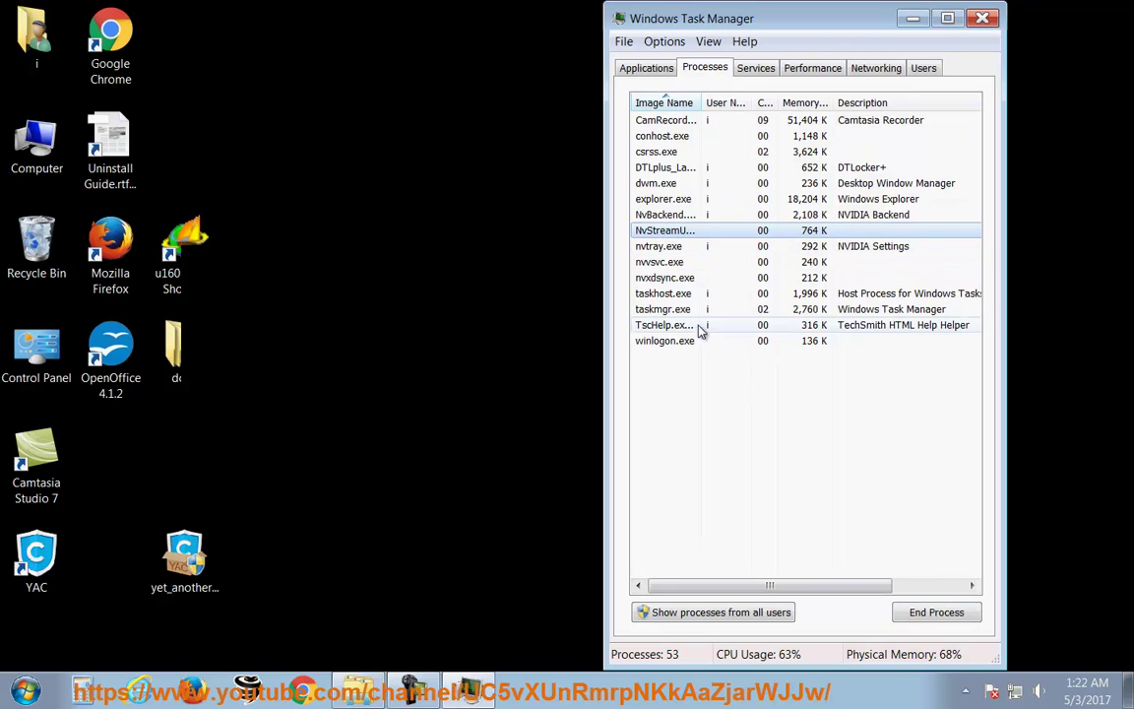
key("alt+F4")
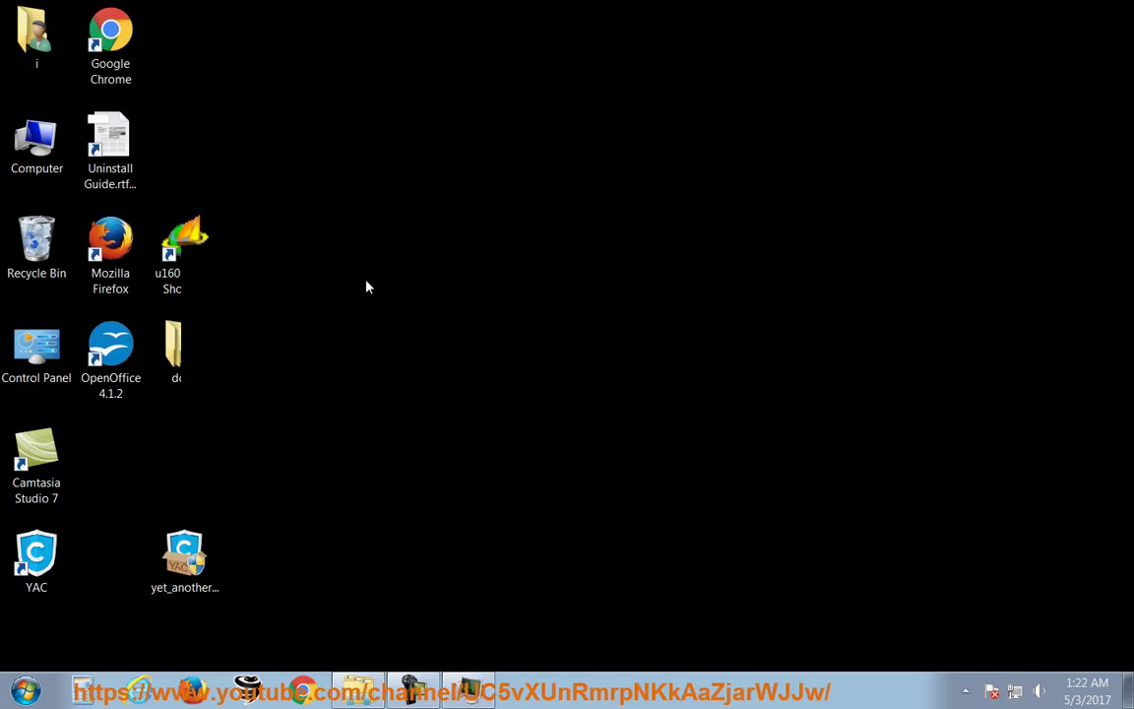
Step: Open the list of installed programs in Control Panel, select YAC(Yet Another Cleaner!) and narrow the Name column
left_click(24, 697)
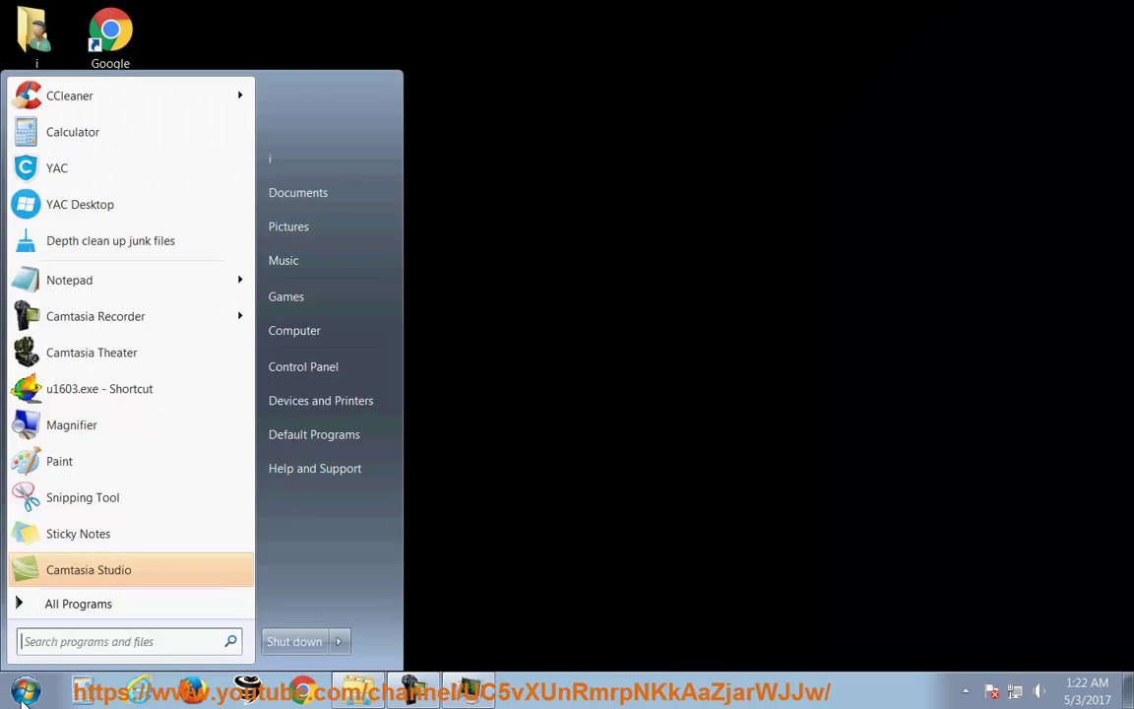
left_click(347, 370)
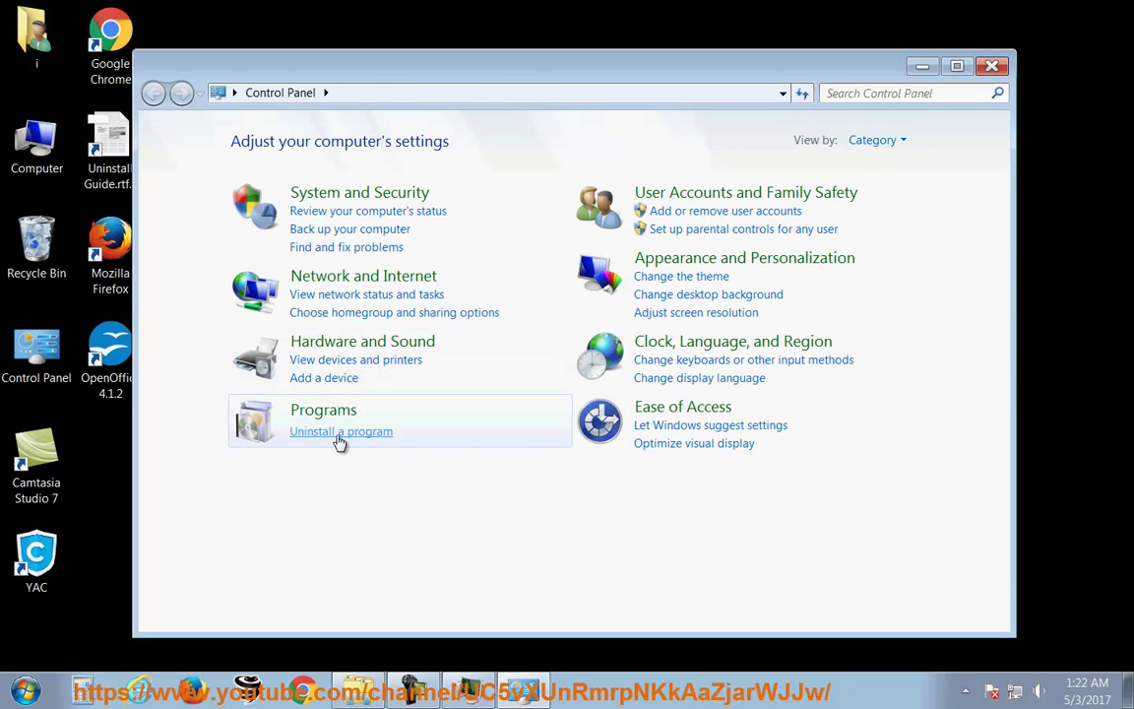
left_click(339, 433)
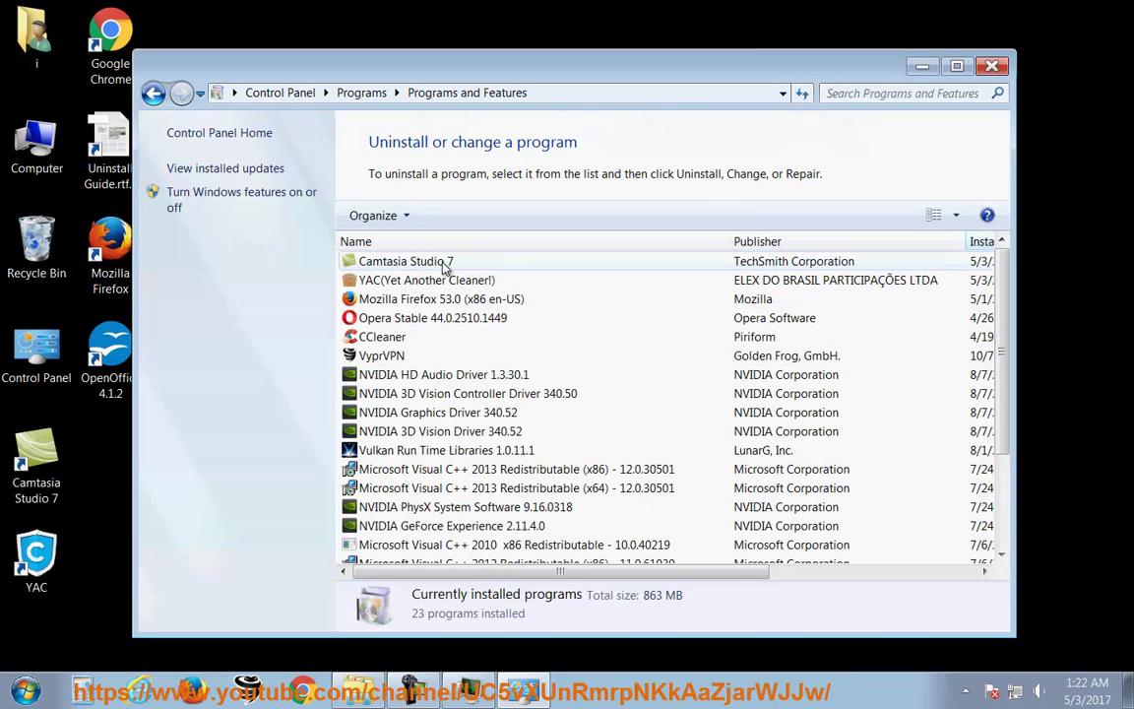
left_click(394, 281)
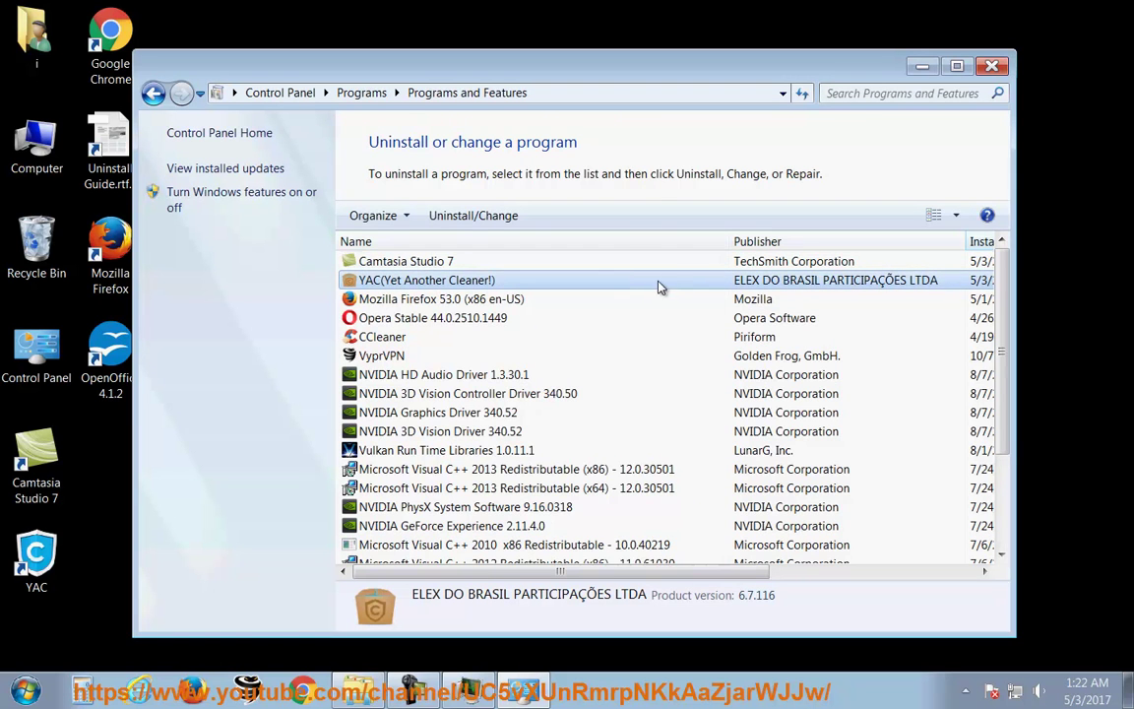
left_click_drag(727, 241, 506, 242)
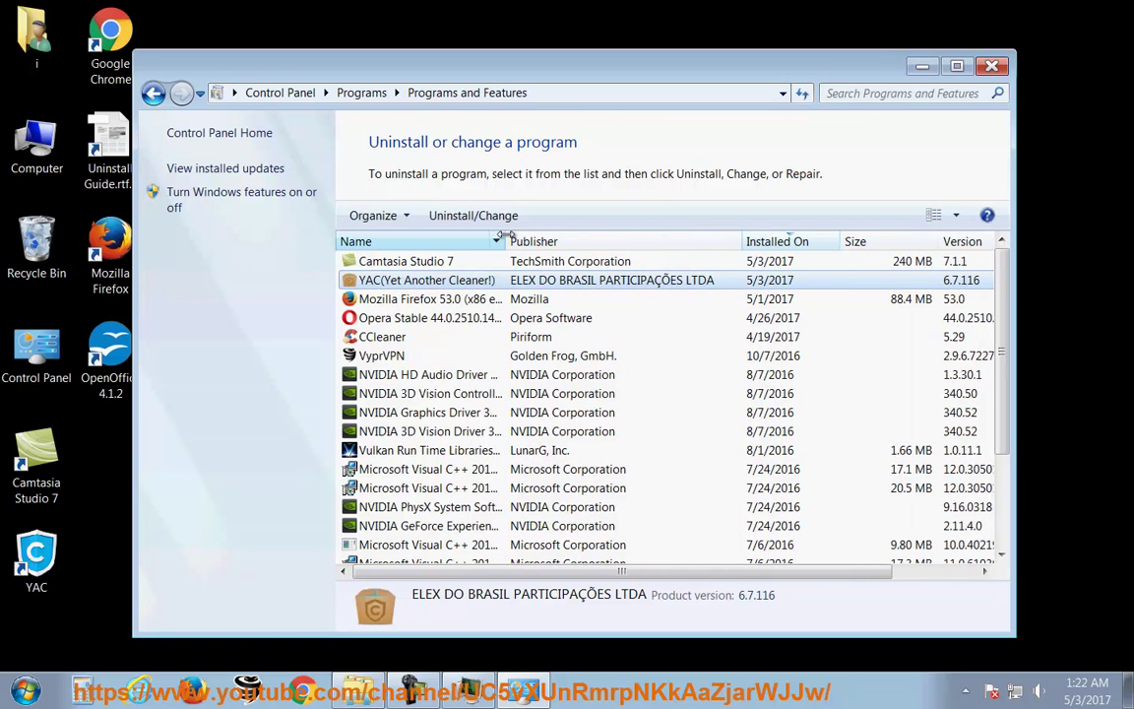
Step: Uninstall YAC, answering Yes to keeping the user configuration and database files, and finish the uninstaller
left_click(499, 217)
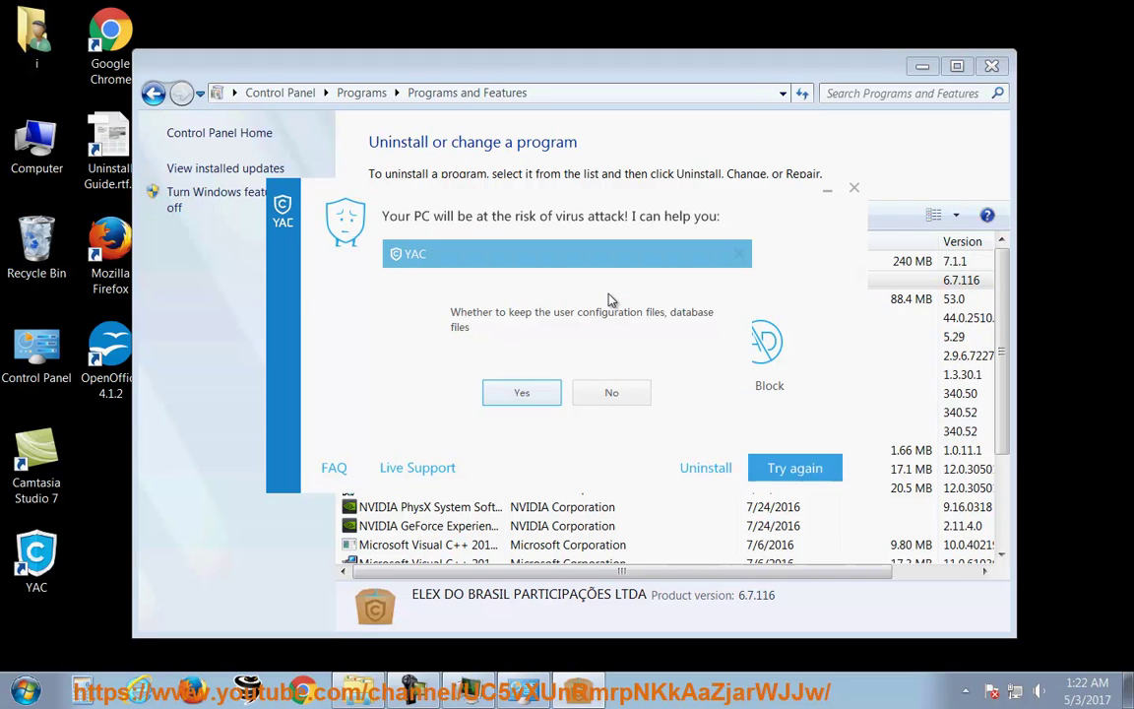
key("Return")
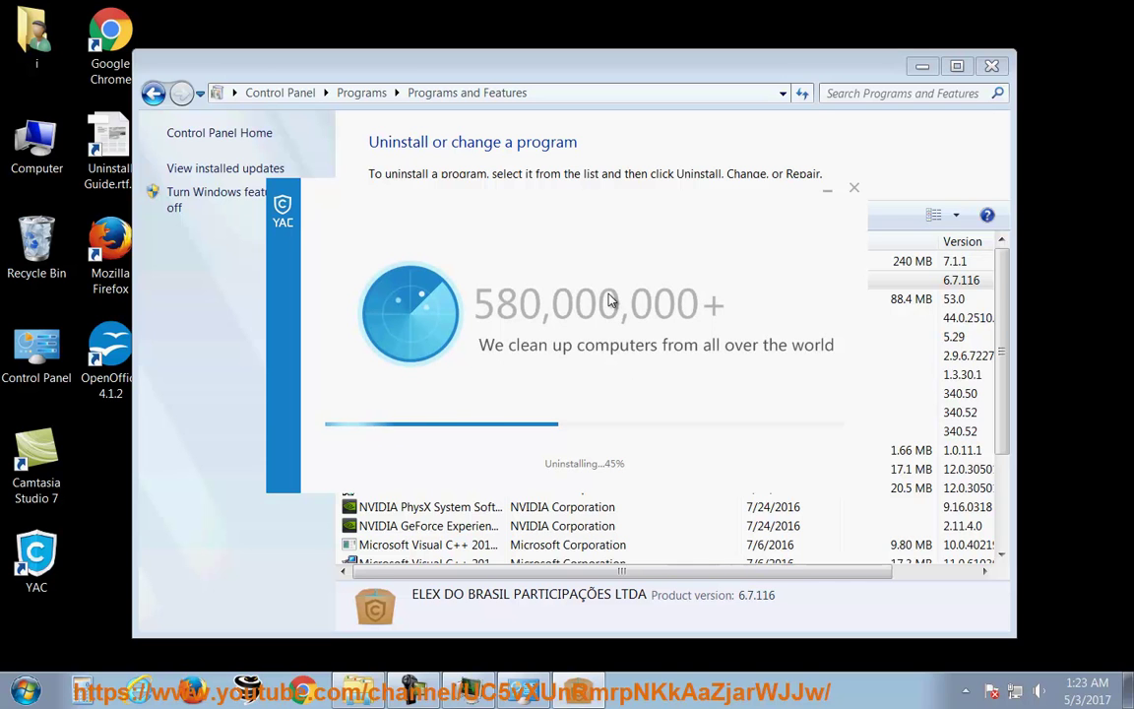
left_click(1093, 692)
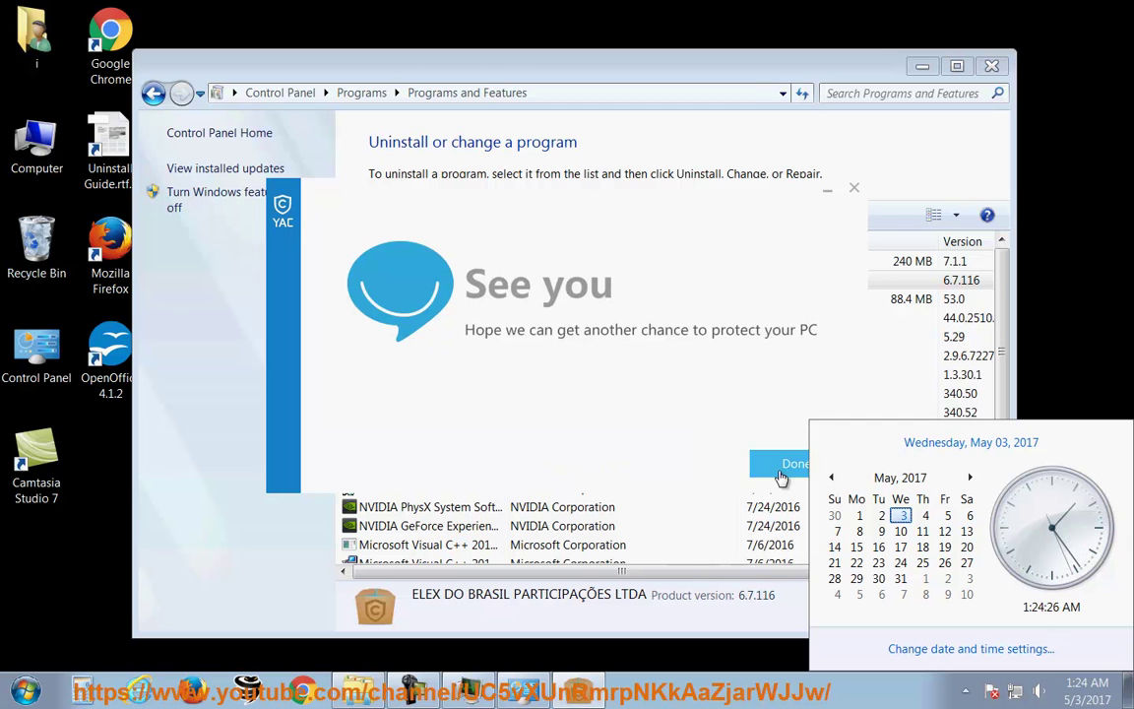
left_click(664, 405)
left_click(799, 469)
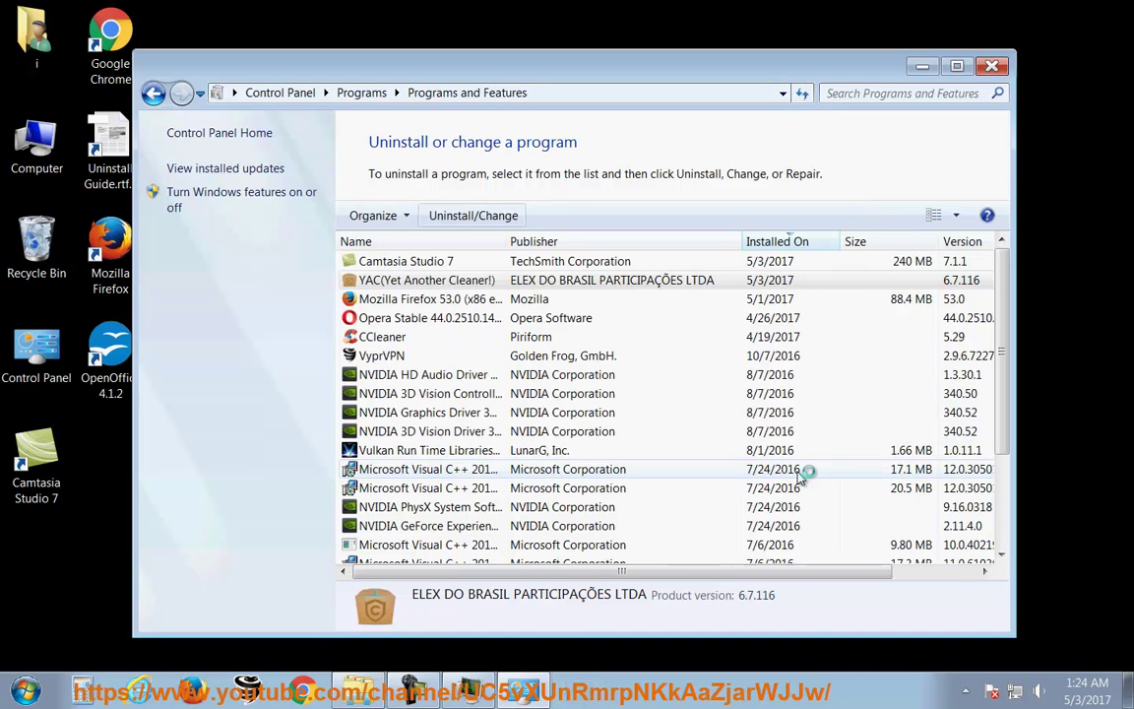
Step: Maximize Programs and Features, refresh the program list to check for YAC, and close the window
left_click(960, 66)
right_click(1004, 283)
left_click(1009, 339)
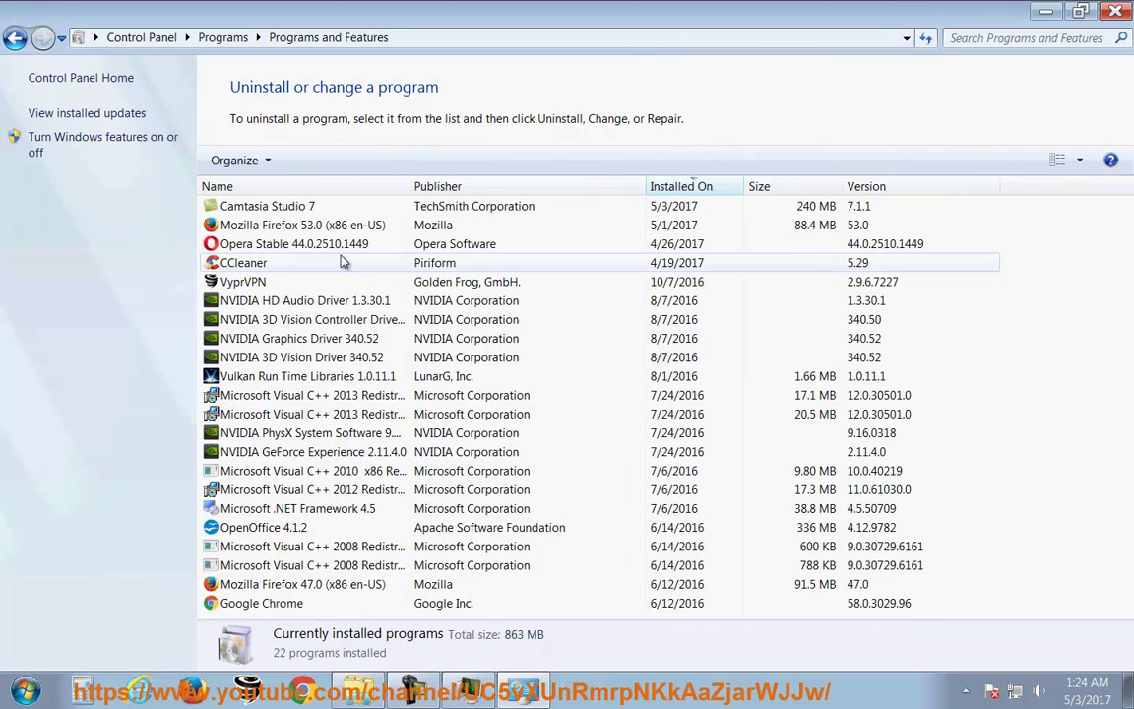
left_click(1117, 11)
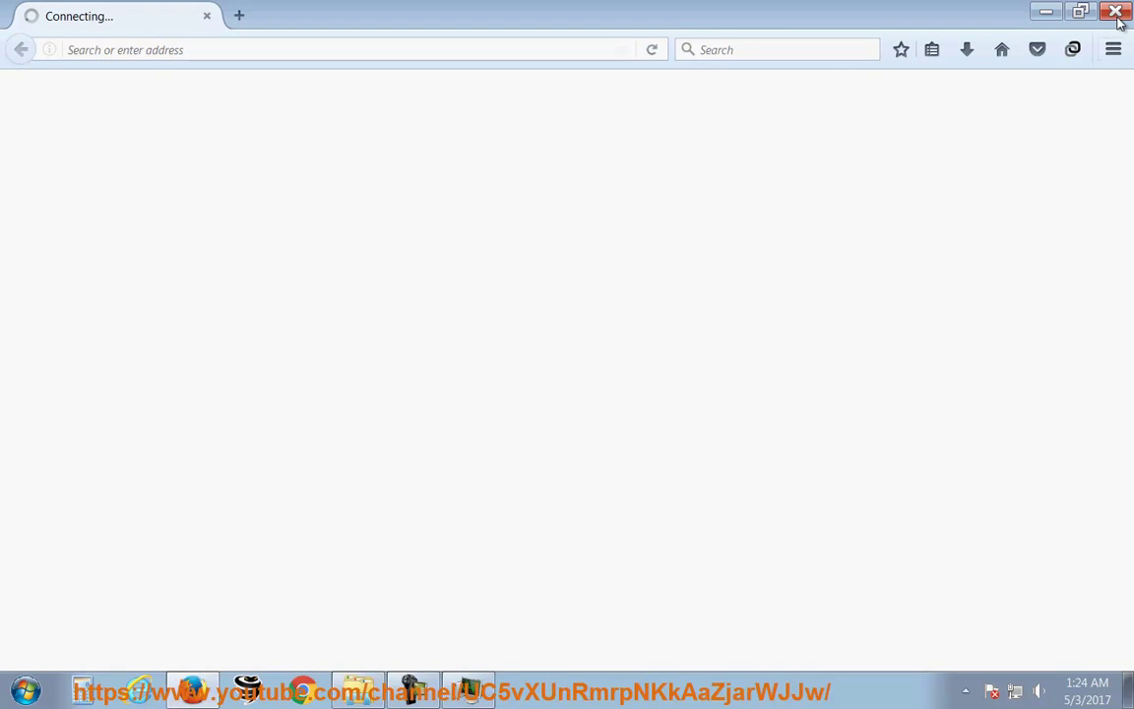
Step: Close the Firefox window and restart the computer
left_click(1116, 11)
left_click(19, 696)
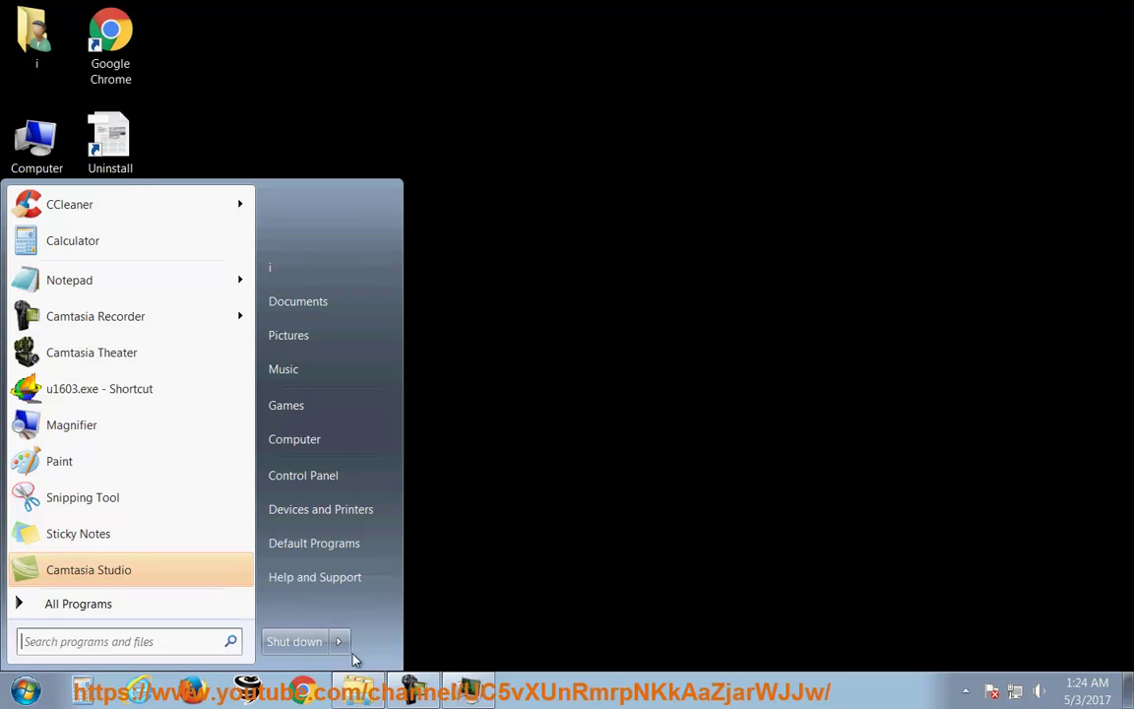
left_click(344, 649)
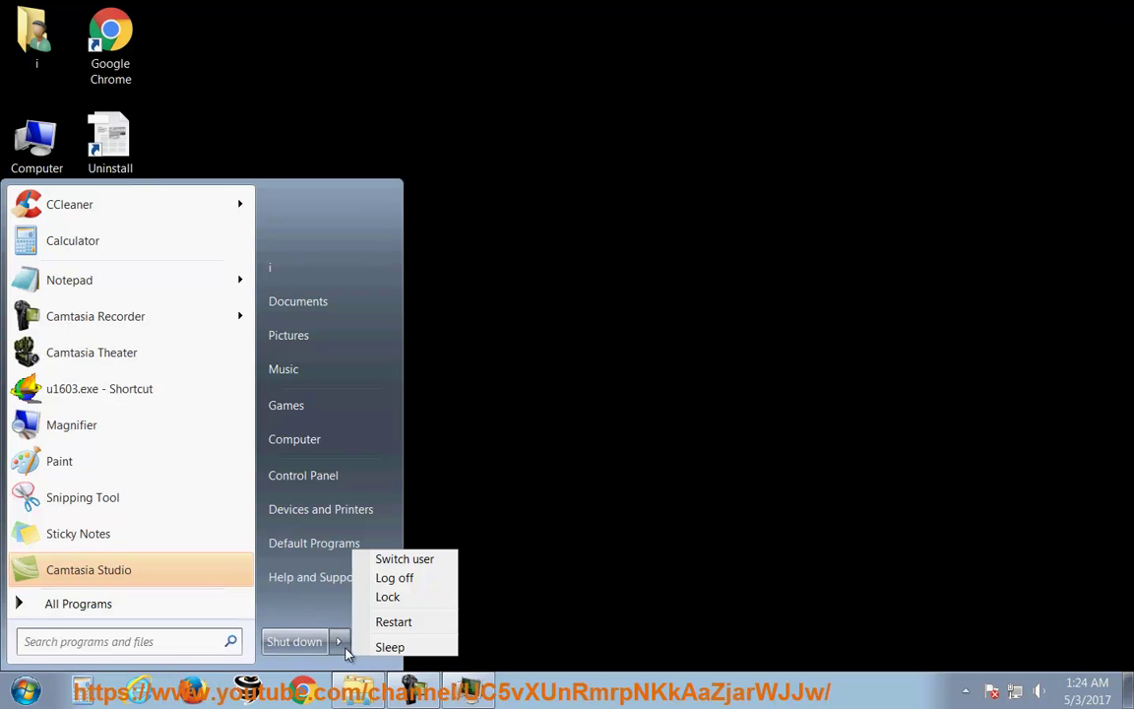
left_click(399, 623)
right_click(361, 285)
left_click(404, 335)
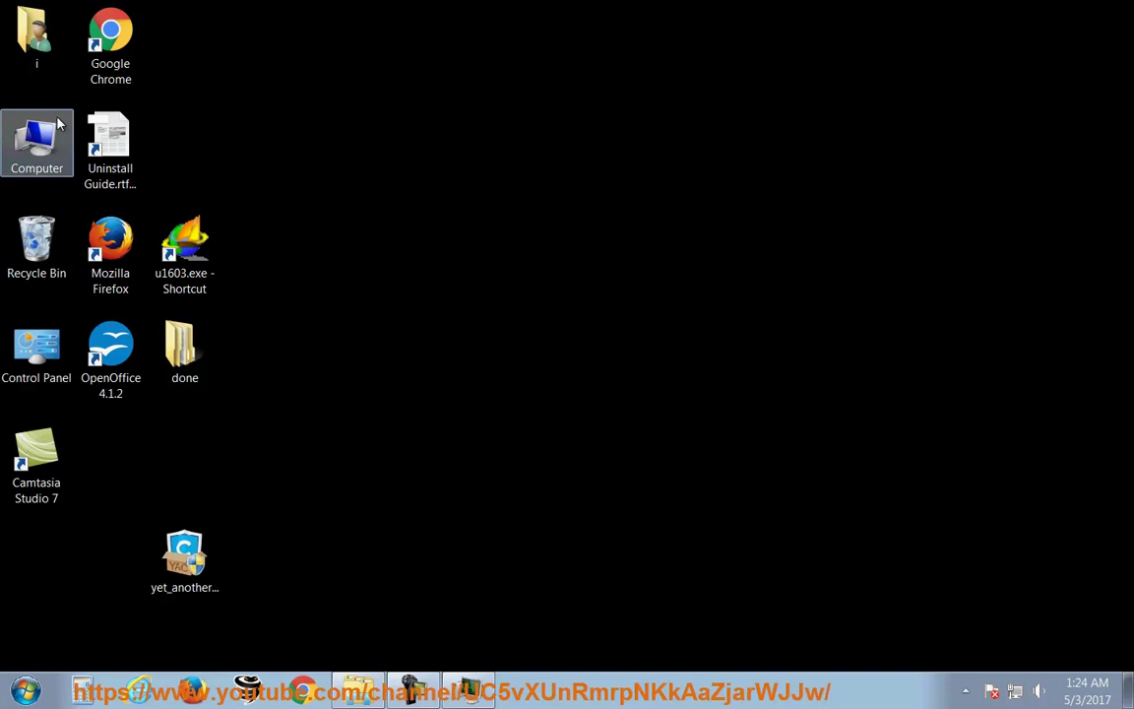
Step: Open Computer and set its folder and search options to show hidden files and folders
double_click(54, 141)
left_click_drag(598, 56, 631, 93)
left_click(108, 150)
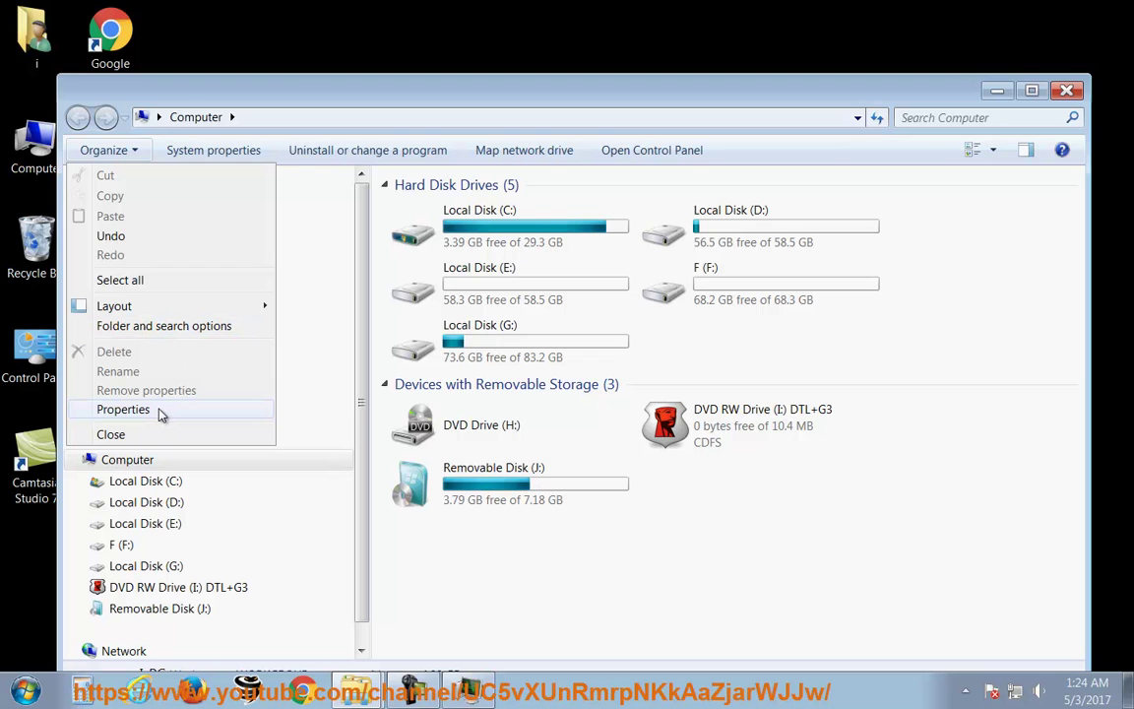
left_click(165, 325)
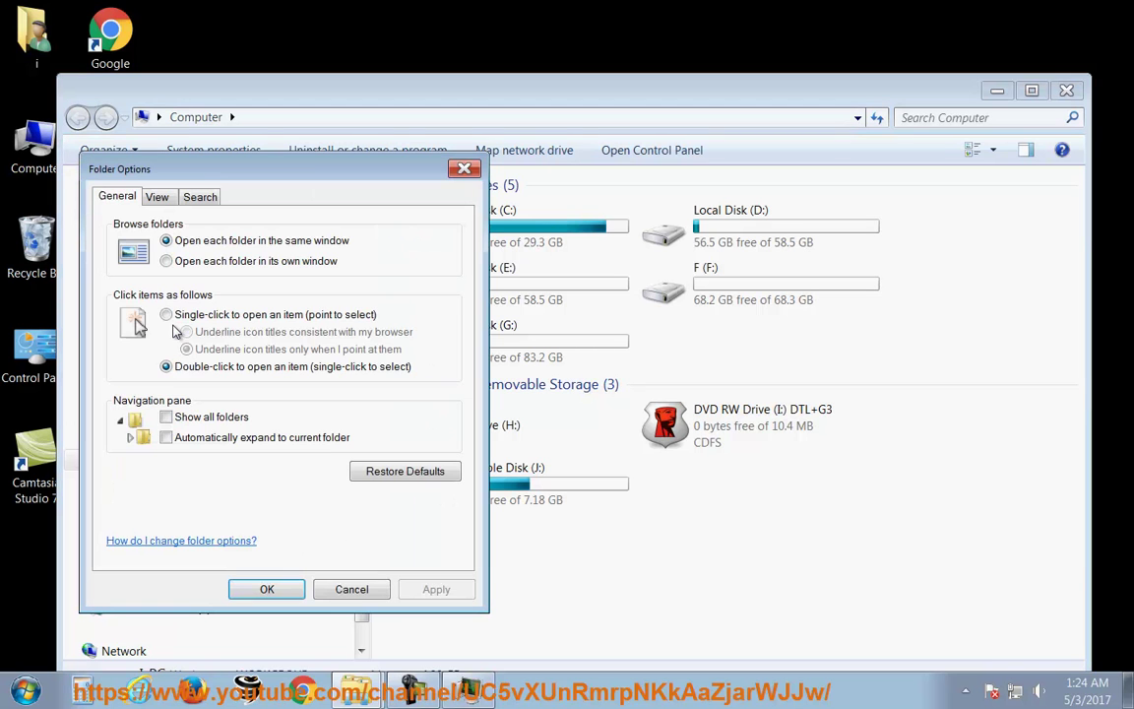
left_click(157, 197)
left_click(197, 455)
left_click(267, 589)
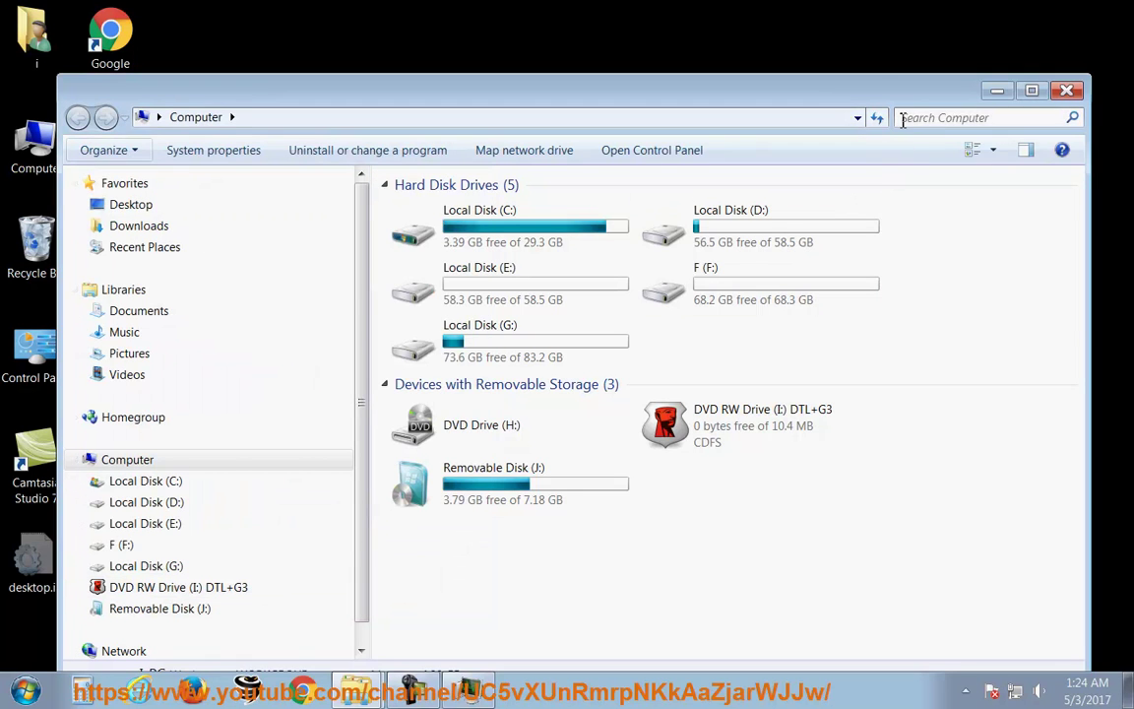
Step: Search the whole computer for leftover files named Elex-tech
right_click(898, 117)
left_click(910, 166)
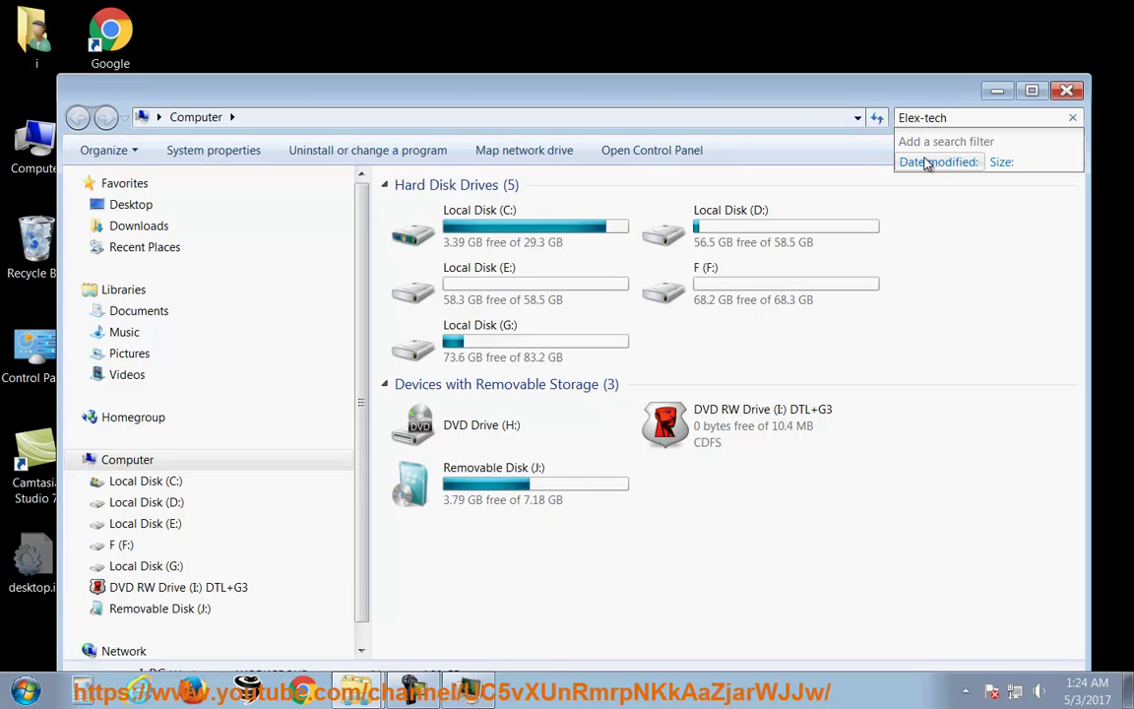
Step: Run REGEDIT to open the Registry Editor
key("super+r")
type("REGEDIT")
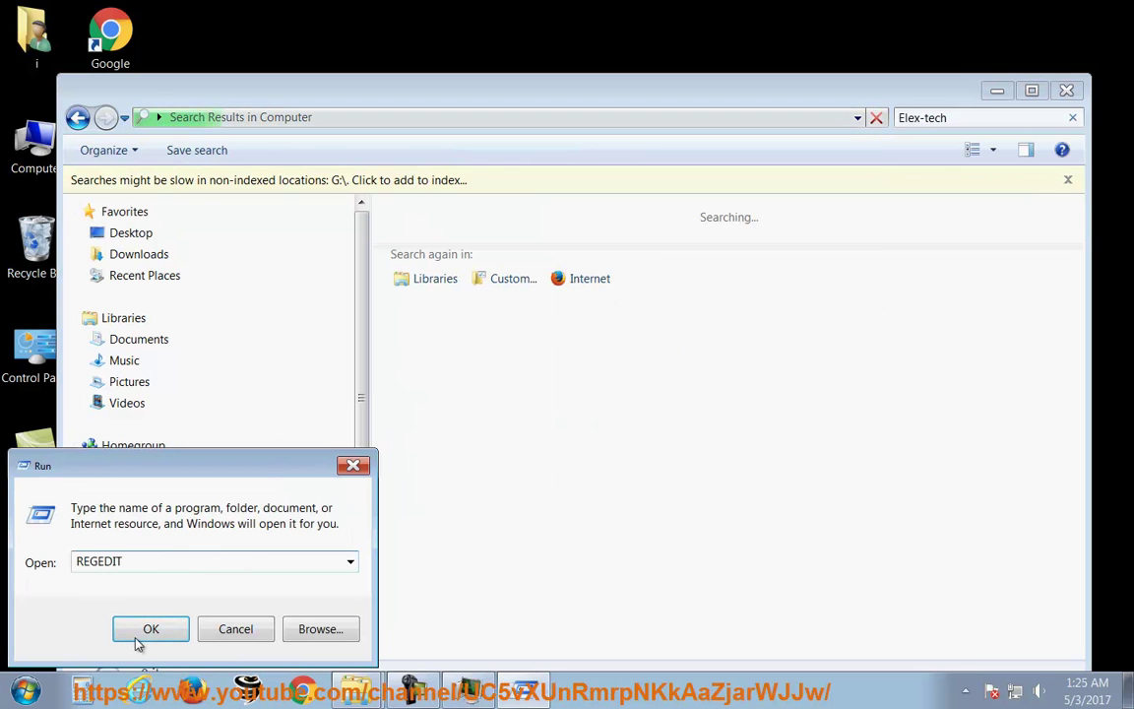
double_click(152, 563)
left_click(156, 635)
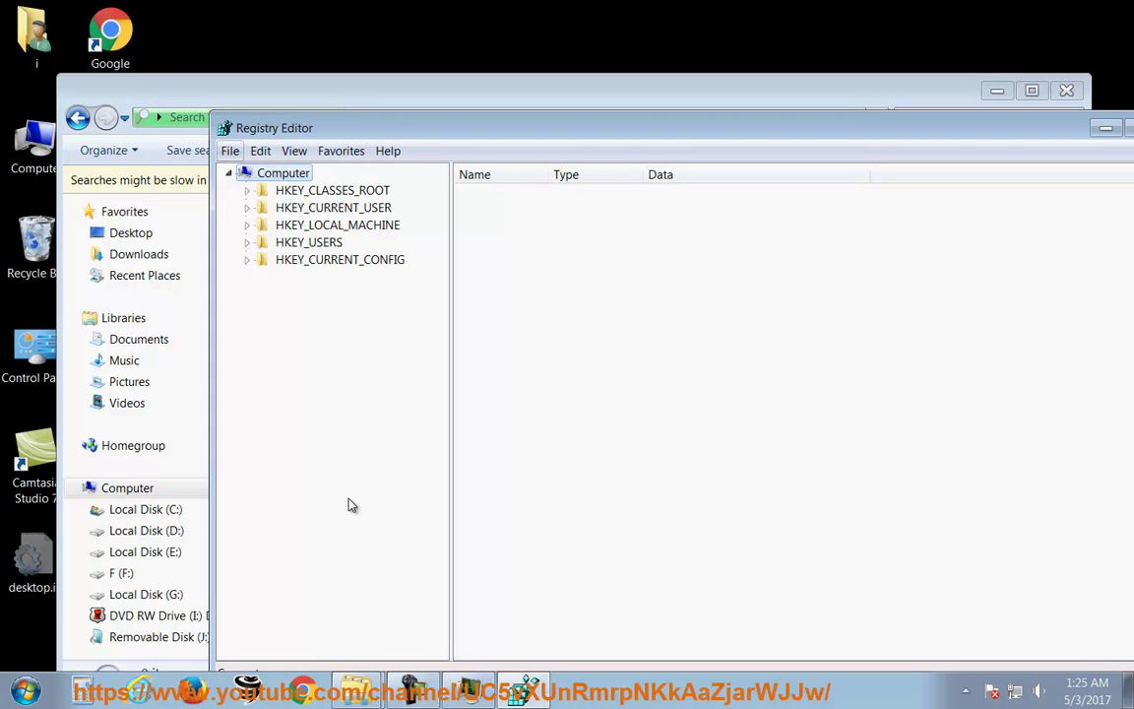
Step: Export the entire registry from the Computer root to the Desktop as a registration file named REG-BAL
key("shift+F10")
key("Down")
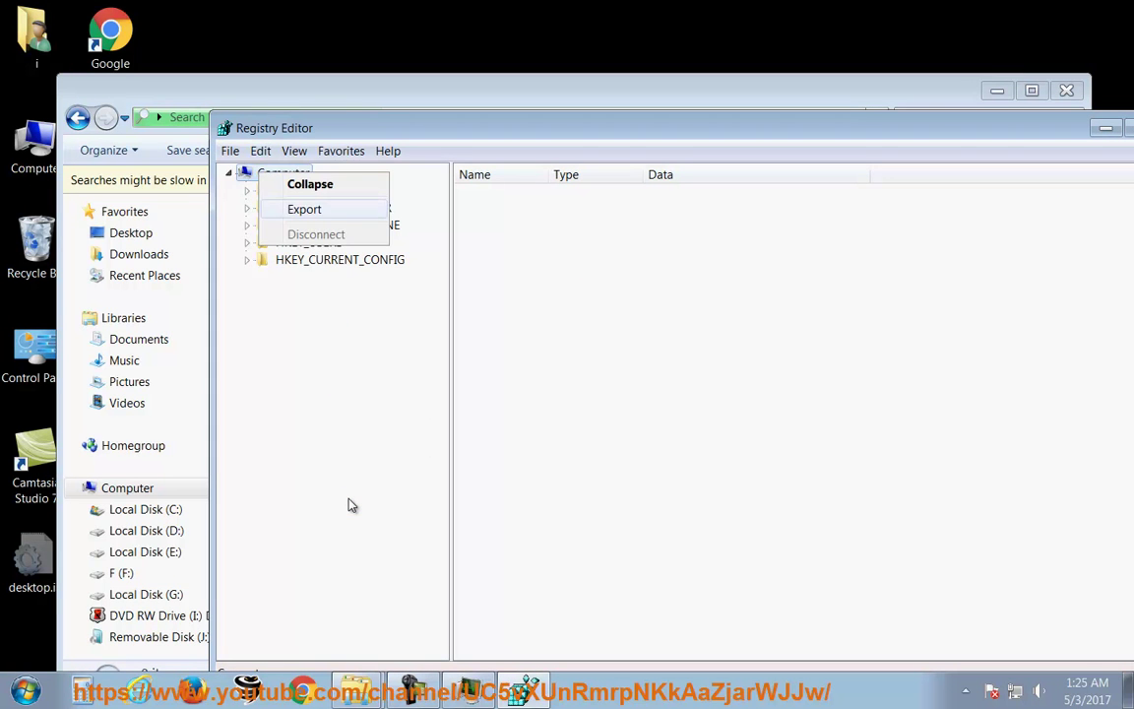
key("Return")
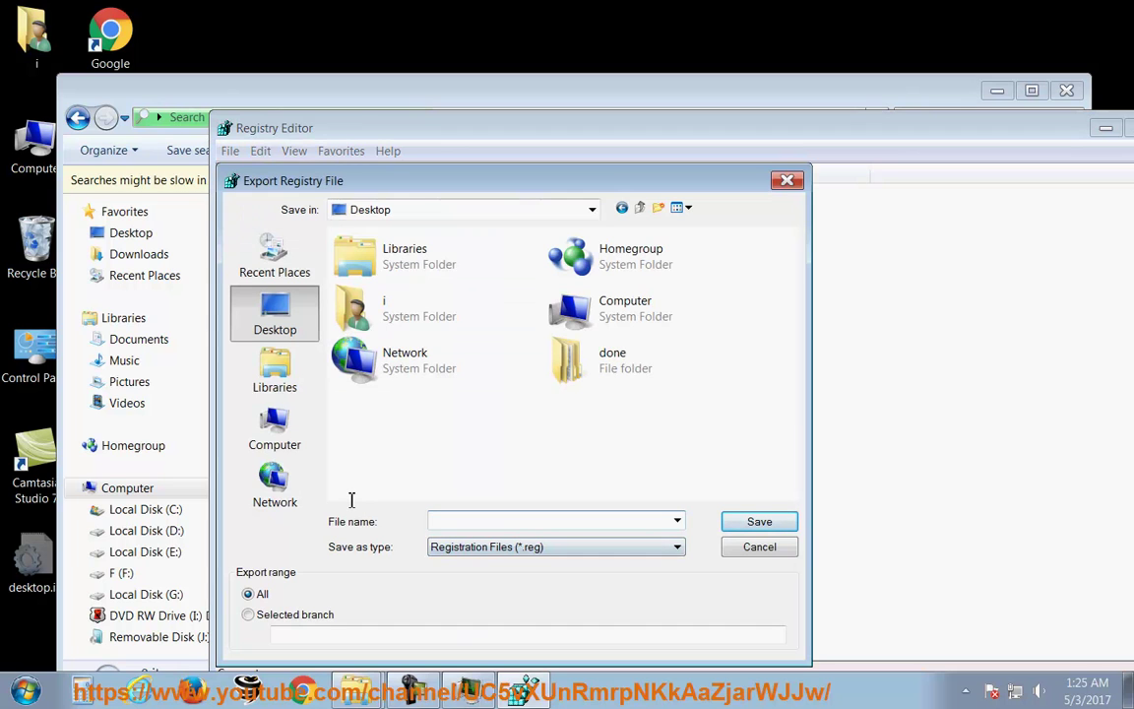
type("REG-BAL")
key("Return")
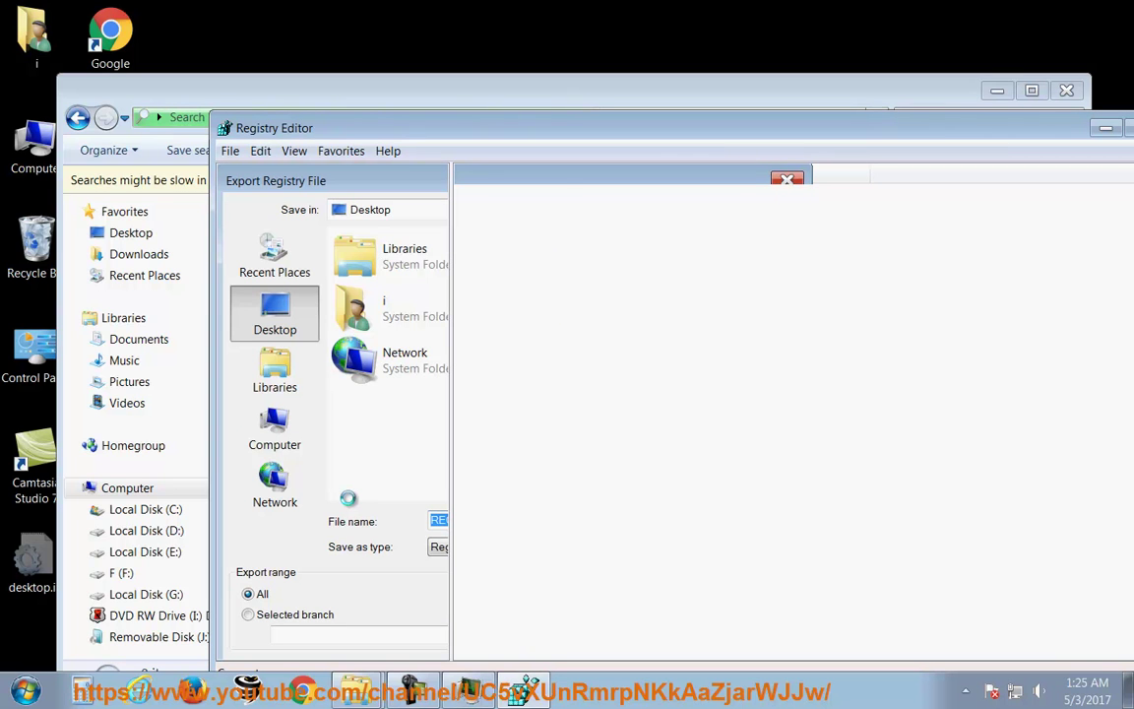
left_click(522, 690)
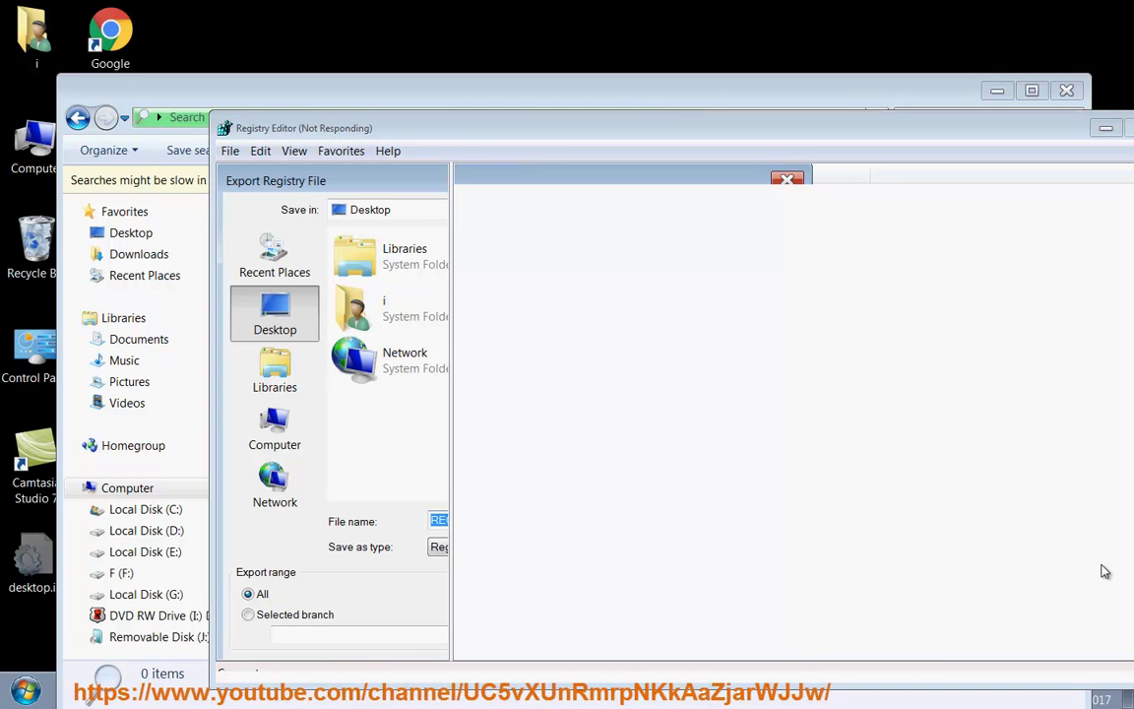
left_click_drag(610, 132, 545, 108)
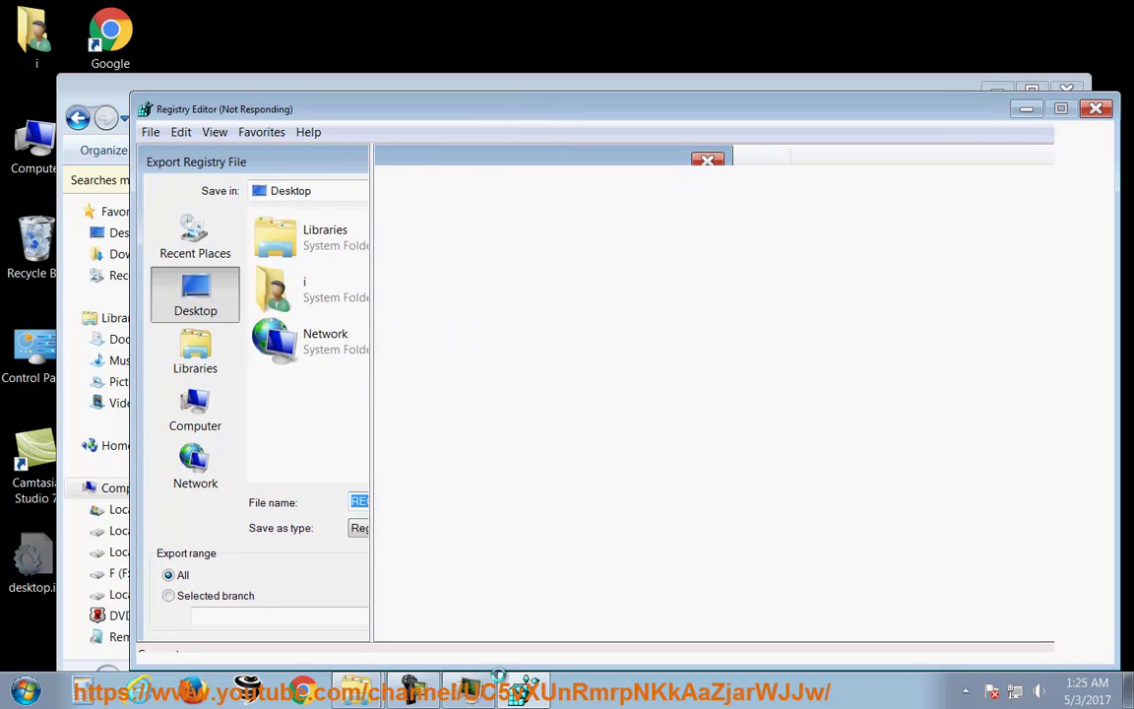
left_click(521, 693)
left_click(522, 693)
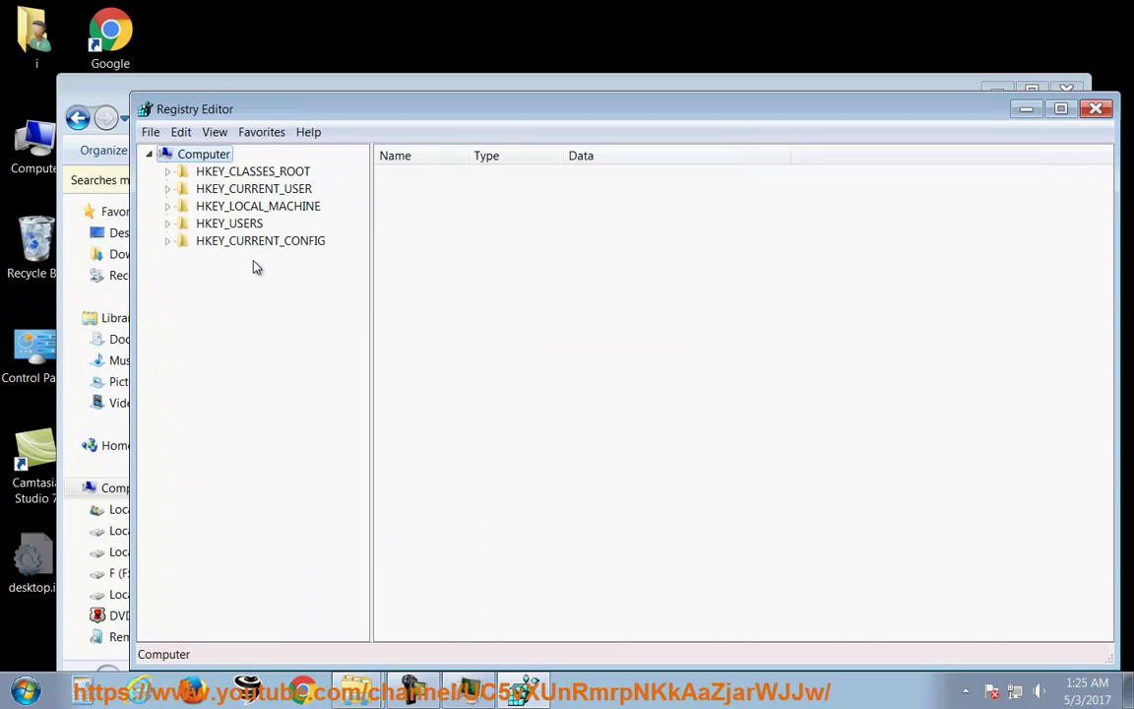
Step: Search the registry keys, values and data for Elex-tech, and move the file search window clear of the Find dialog
key("alt+e")
left_click(254, 264)
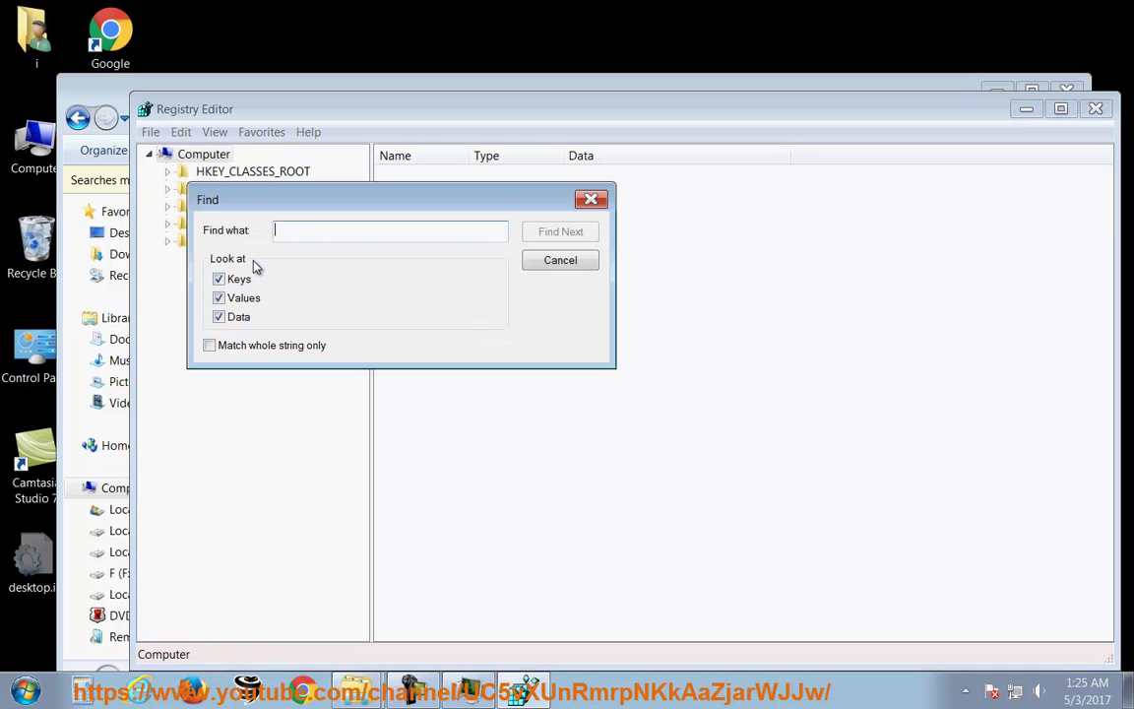
type("Elex-tech")
key("Return")
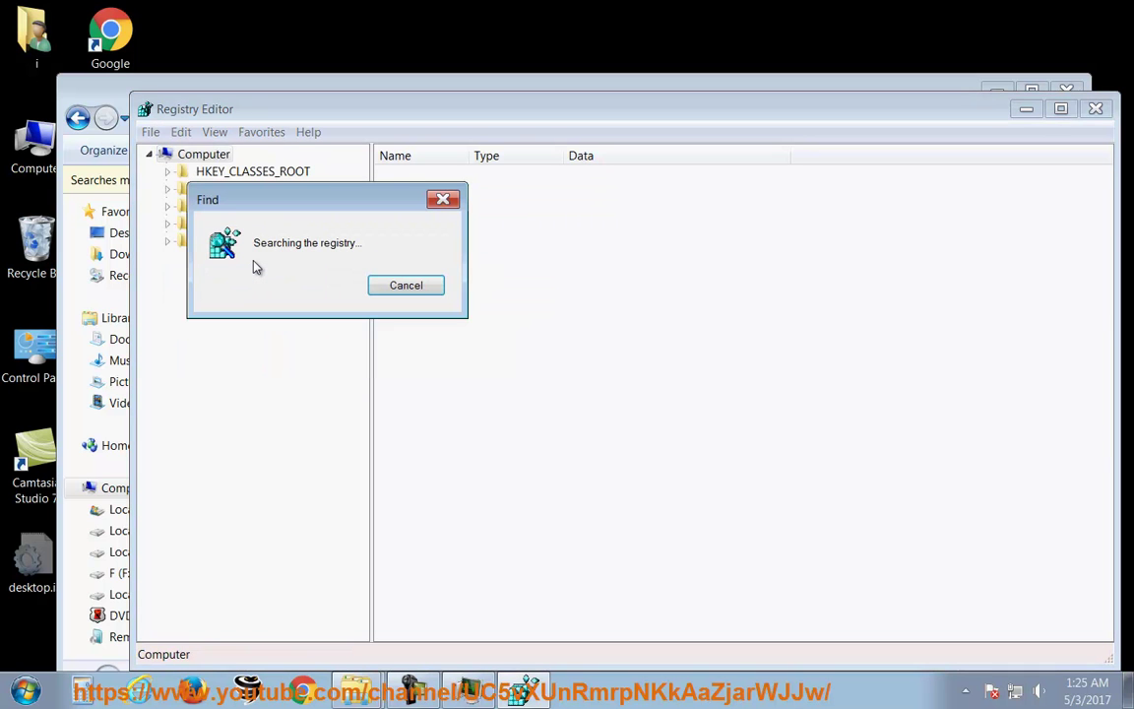
left_click(404, 79)
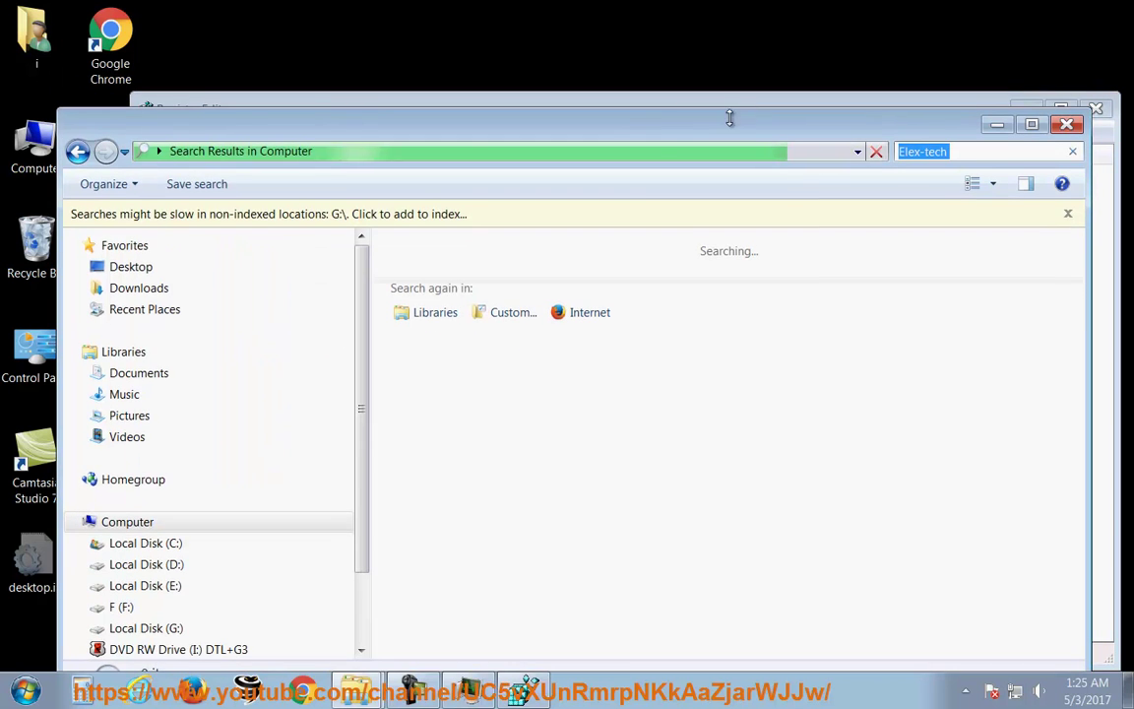
left_click_drag(652, 142, 653, 337)
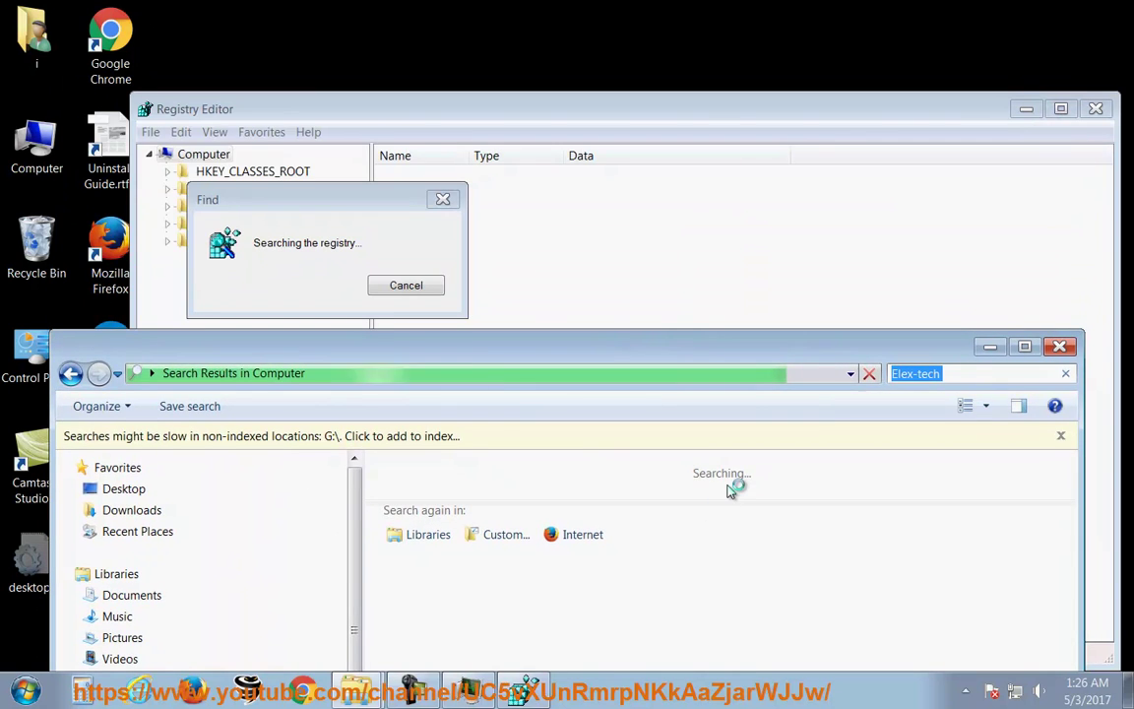